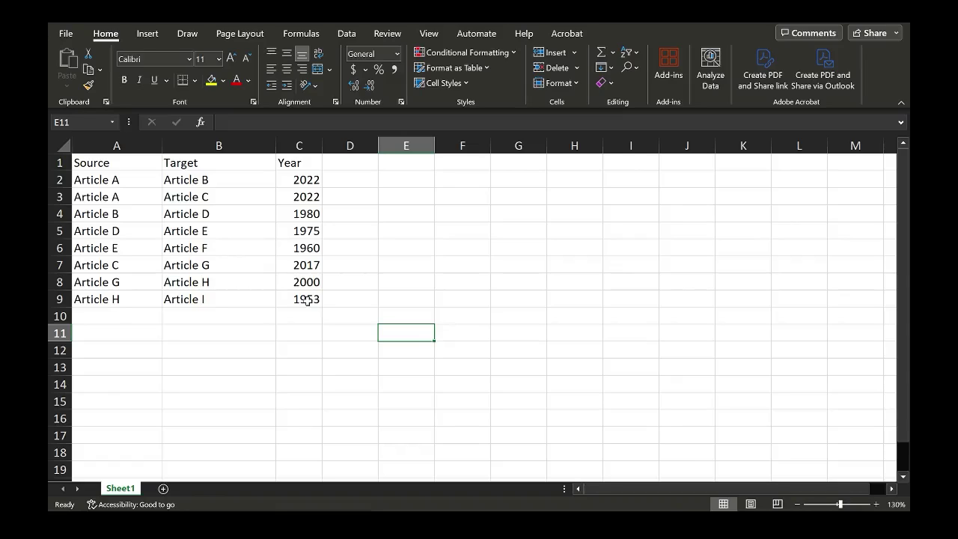
- Review the citation rows and years in the Gephi file.xlsx spreadsheet
{"action": "scroll", "coordinate": [307, 300], "scroll_direction": "up", "scroll_amount": 4, "text": "ctrl"}
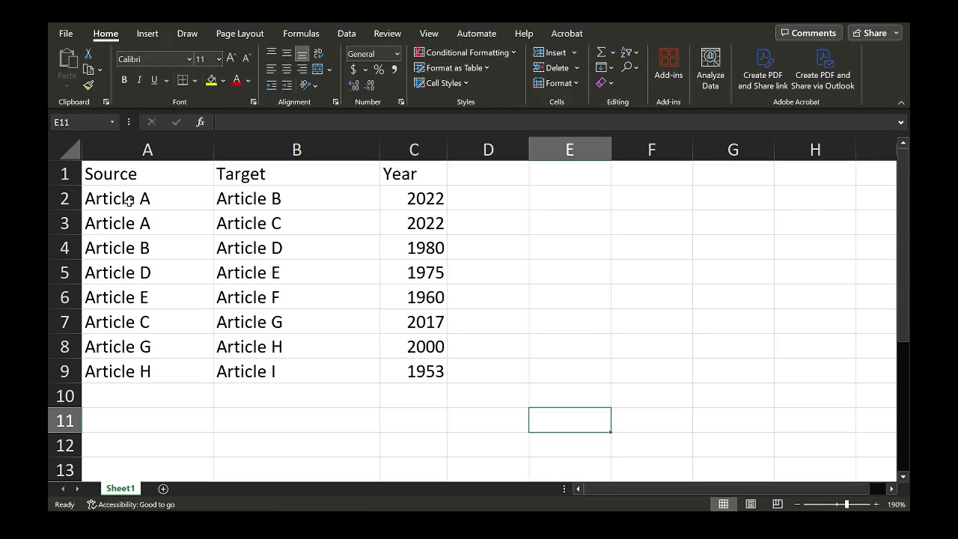
{"action": "left_click", "coordinate": [67, 199]}
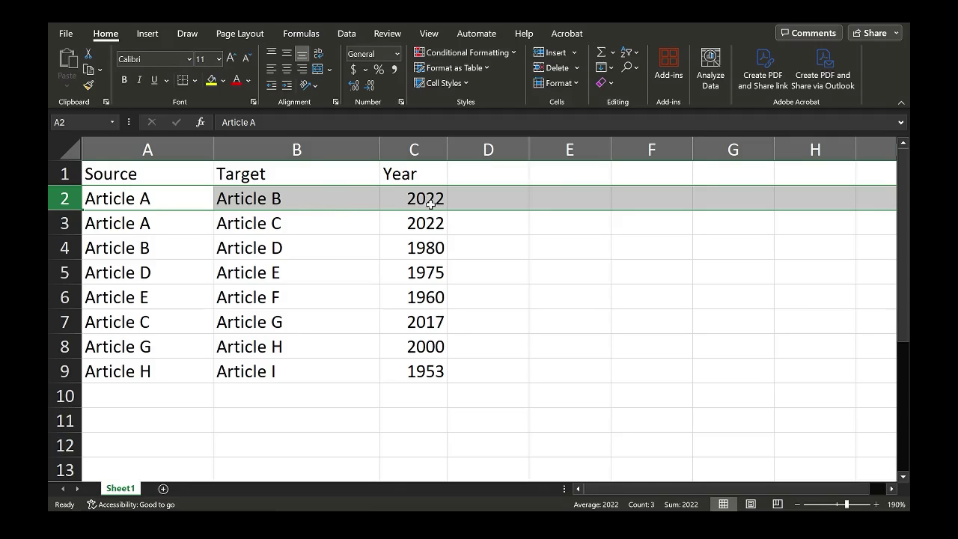
{"action": "left_click", "coordinate": [178, 250]}
{"action": "left_click", "coordinate": [66, 248]}
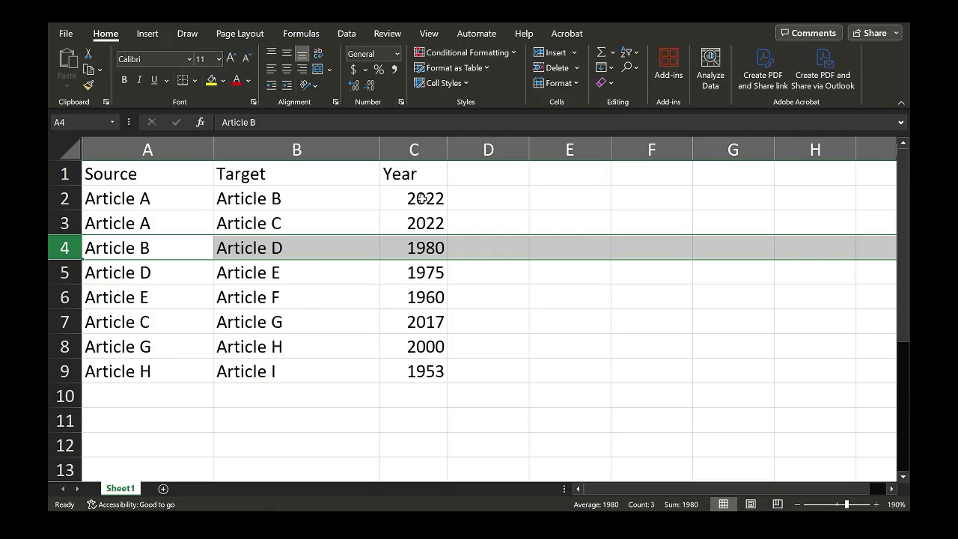
{"action": "left_click", "coordinate": [429, 374]}
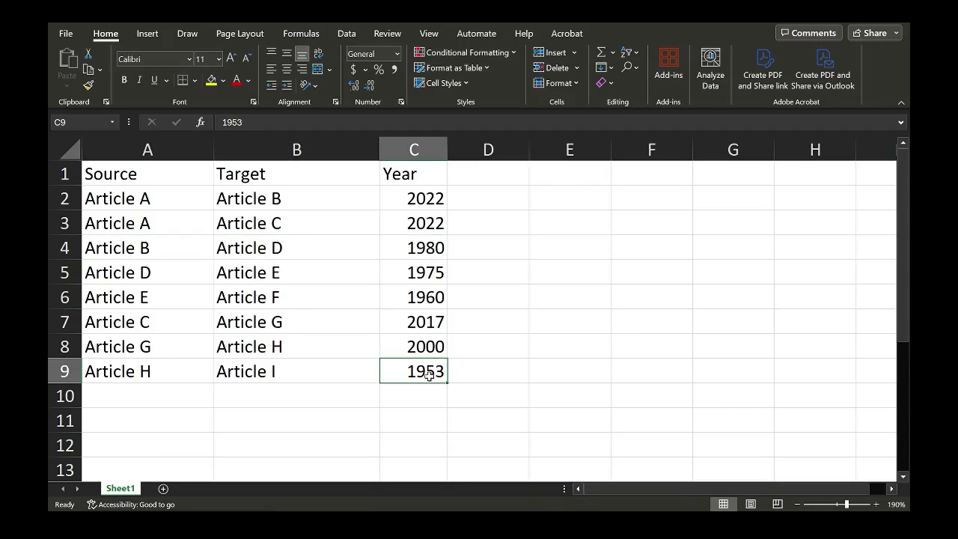
{"action": "left_click", "coordinate": [486, 396]}
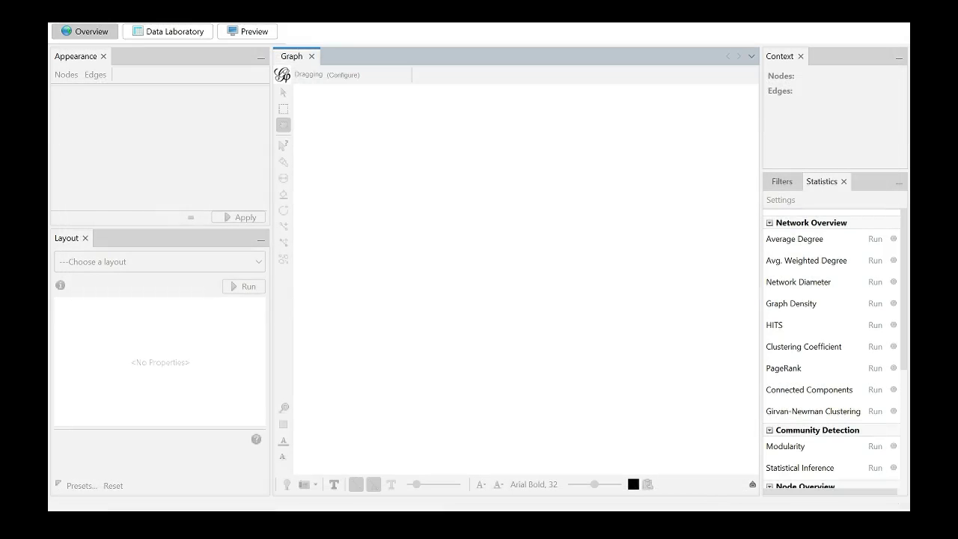
- Import Gephi file.xlsx into Gephi as an edges table
{"action": "left_click", "coordinate": [75, 19]}
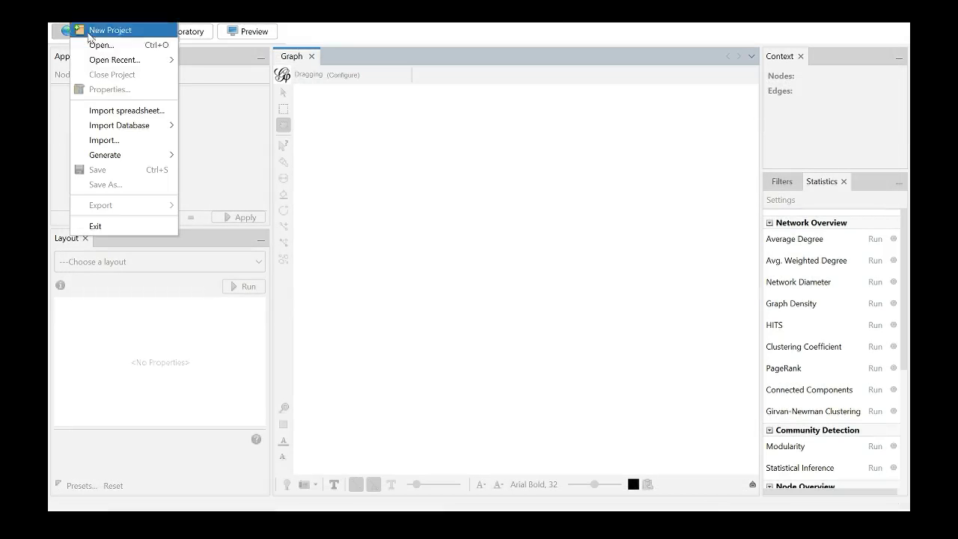
{"action": "left_click", "coordinate": [109, 115]}
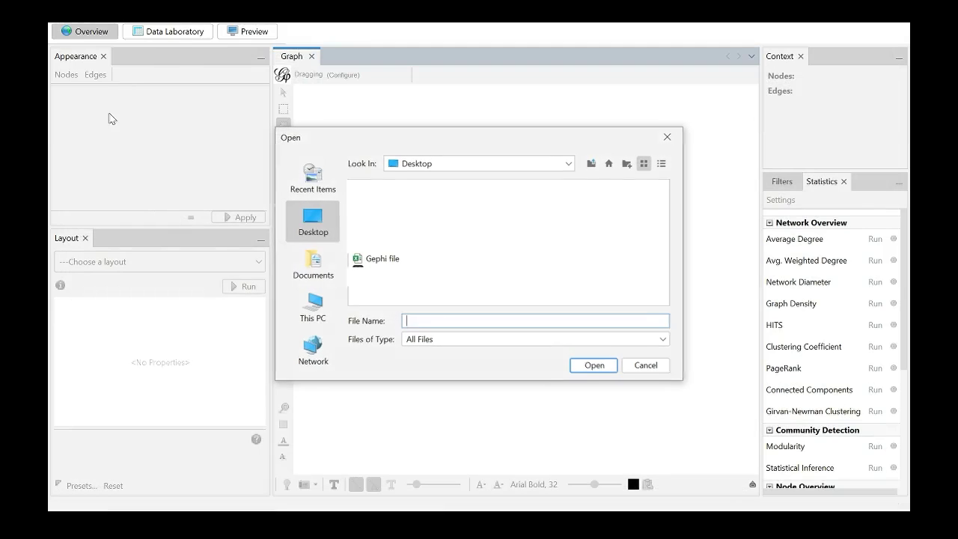
{"action": "left_click", "coordinate": [393, 261]}
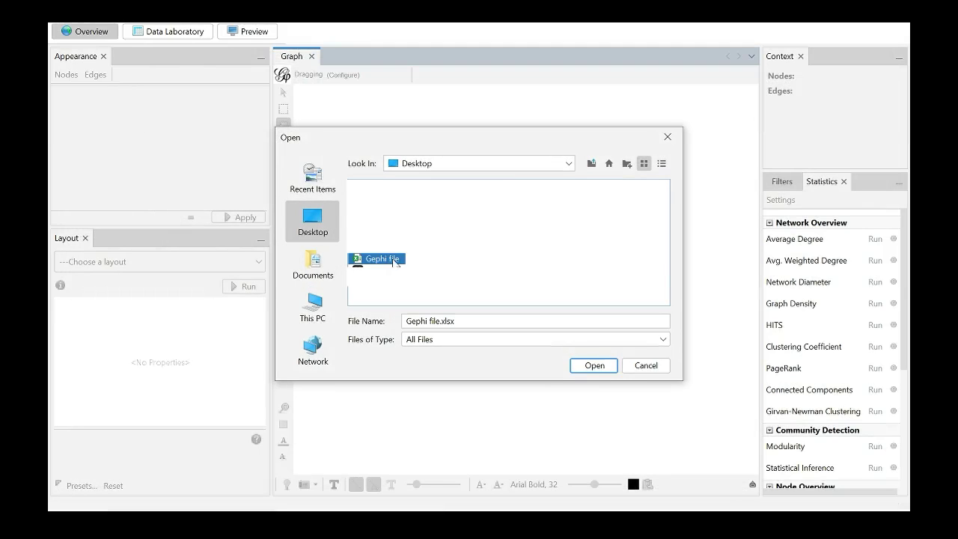
{"action": "left_click", "coordinate": [604, 369]}
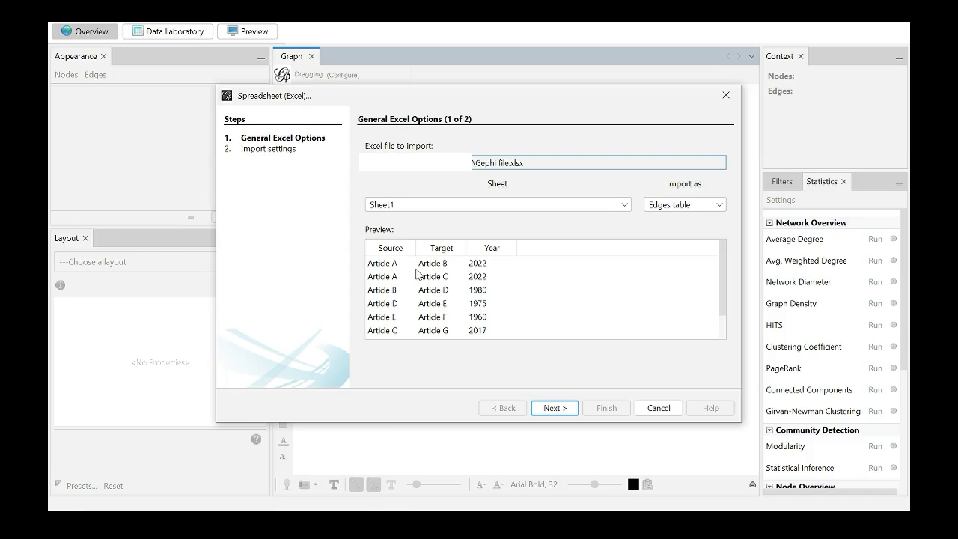
{"action": "left_click", "coordinate": [721, 205]}
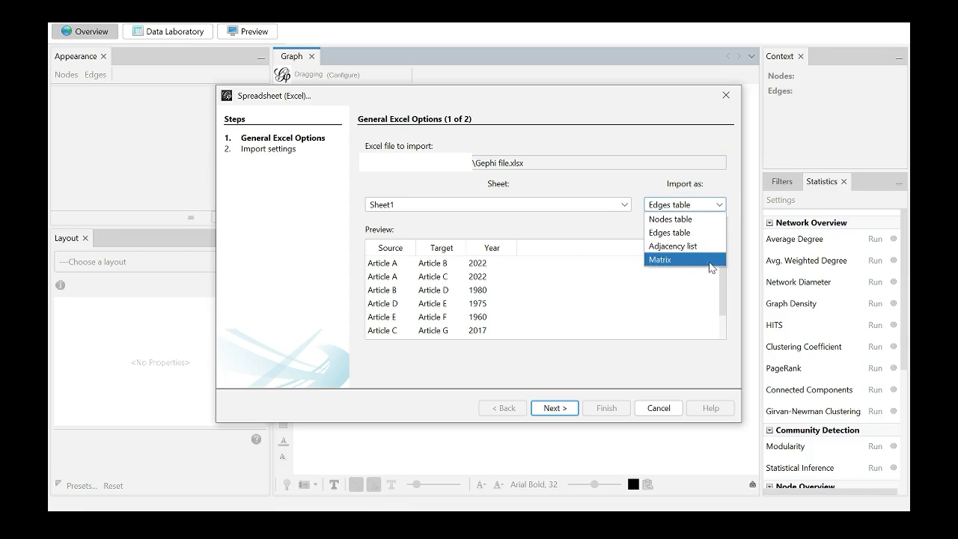
{"action": "left_click", "coordinate": [558, 417]}
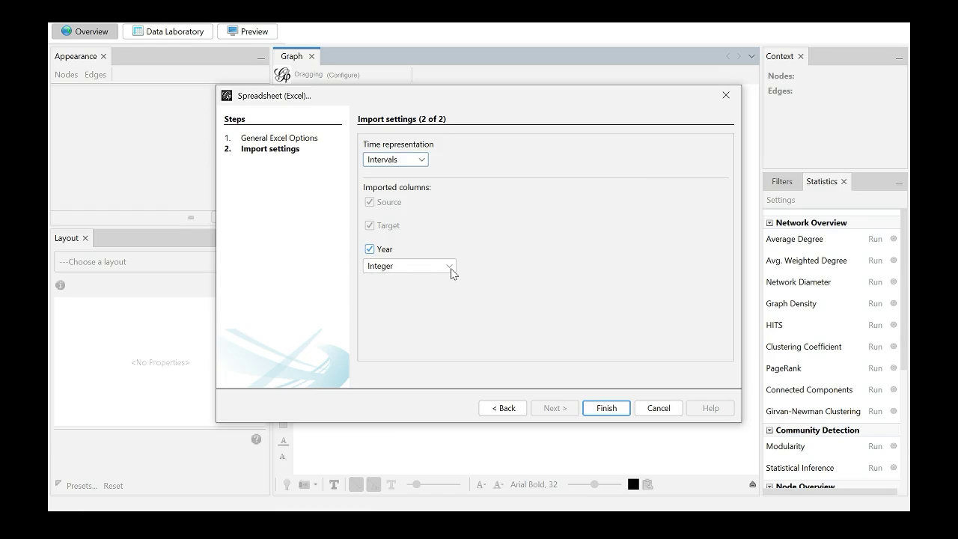
{"action": "left_click", "coordinate": [619, 411]}
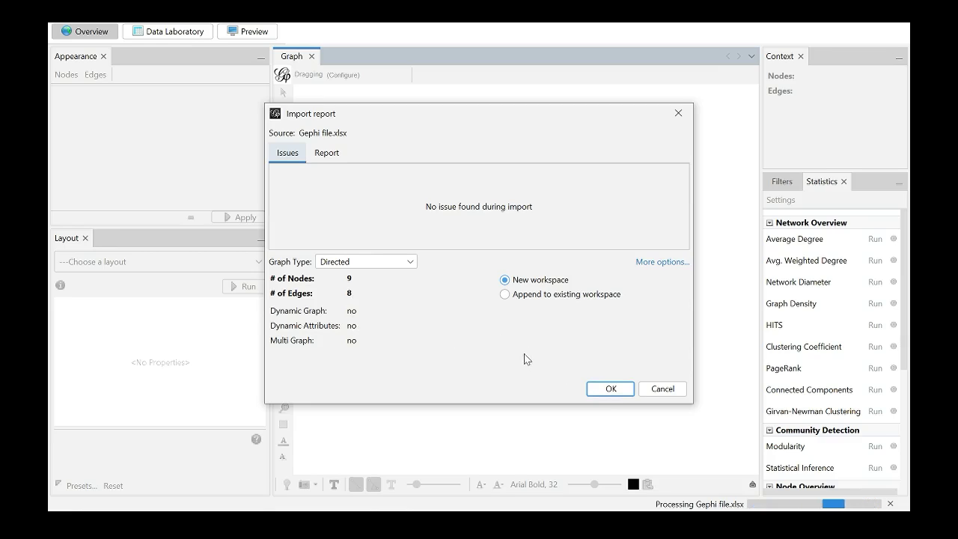
- Load the network into a new workspace and inspect its edges table with years
{"action": "left_click", "coordinate": [623, 394]}
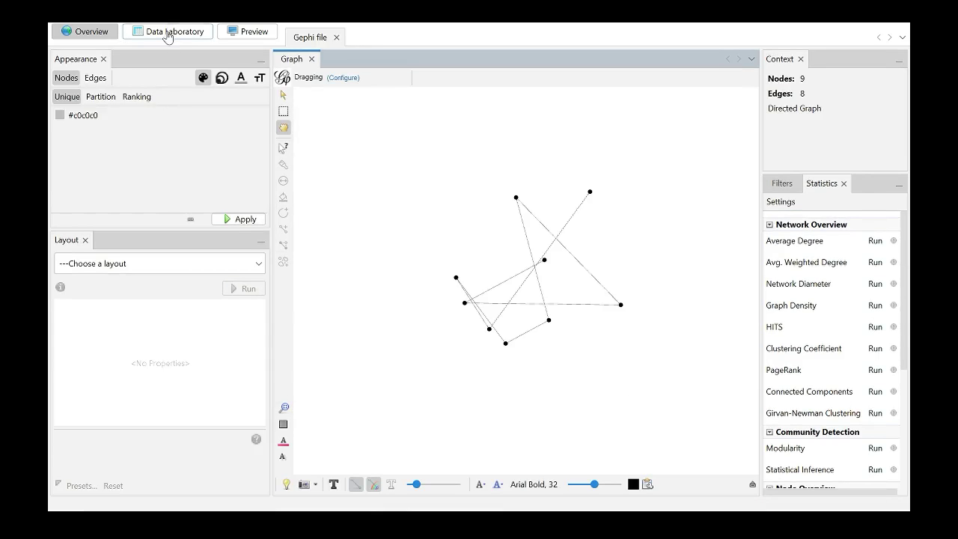
{"action": "left_click", "coordinate": [168, 33]}
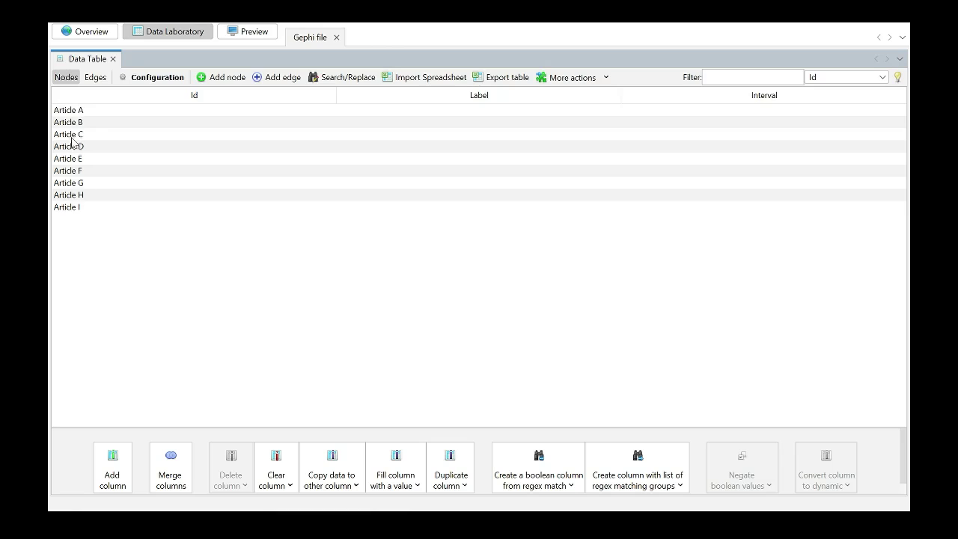
{"action": "left_click", "coordinate": [95, 78]}
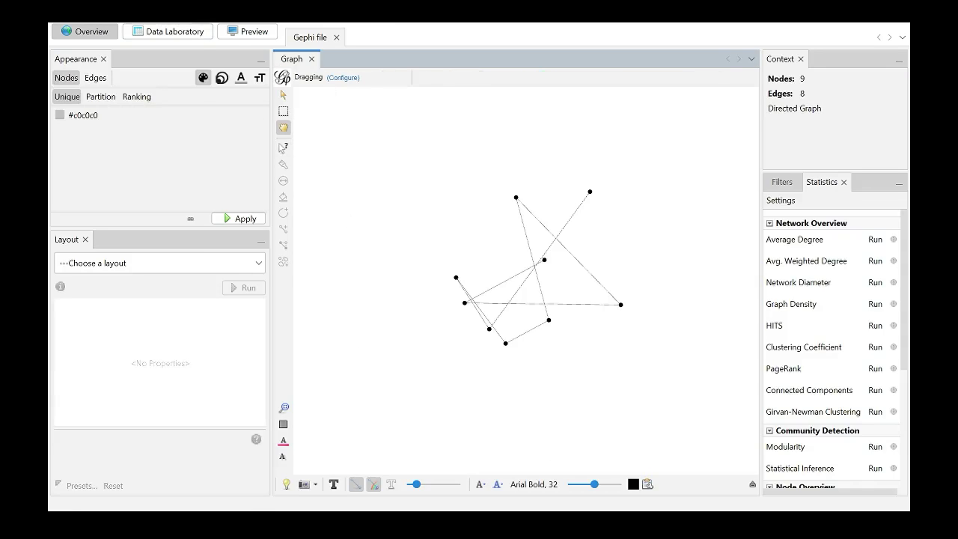
- Show the Timeline panel and return to the Data Laboratory edges table
{"action": "left_click", "coordinate": [215, 14]}
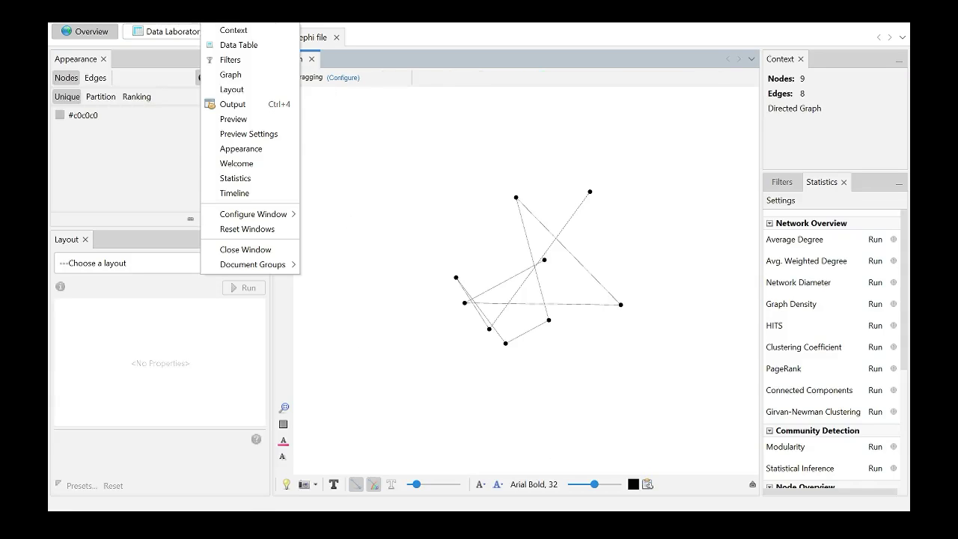
{"action": "left_click", "coordinate": [258, 200]}
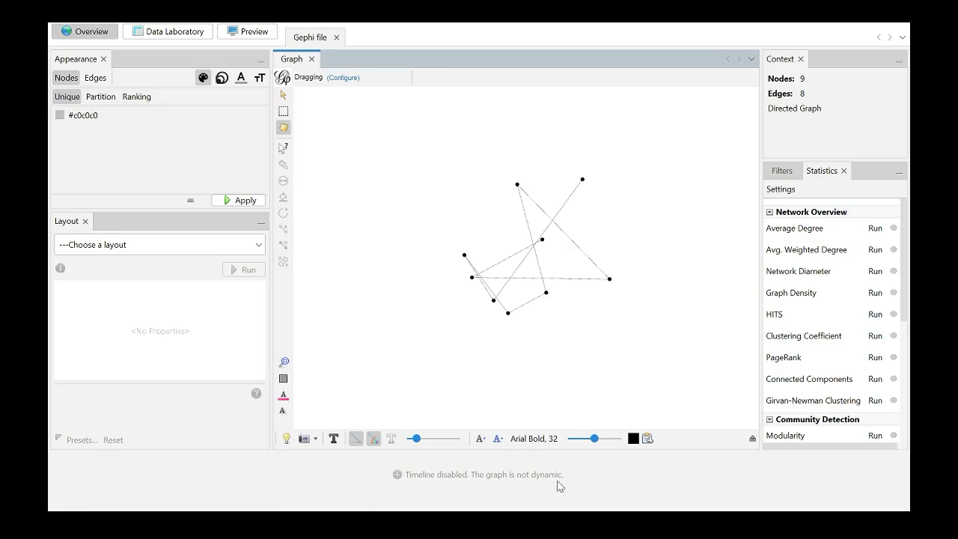
{"action": "left_click", "coordinate": [165, 37]}
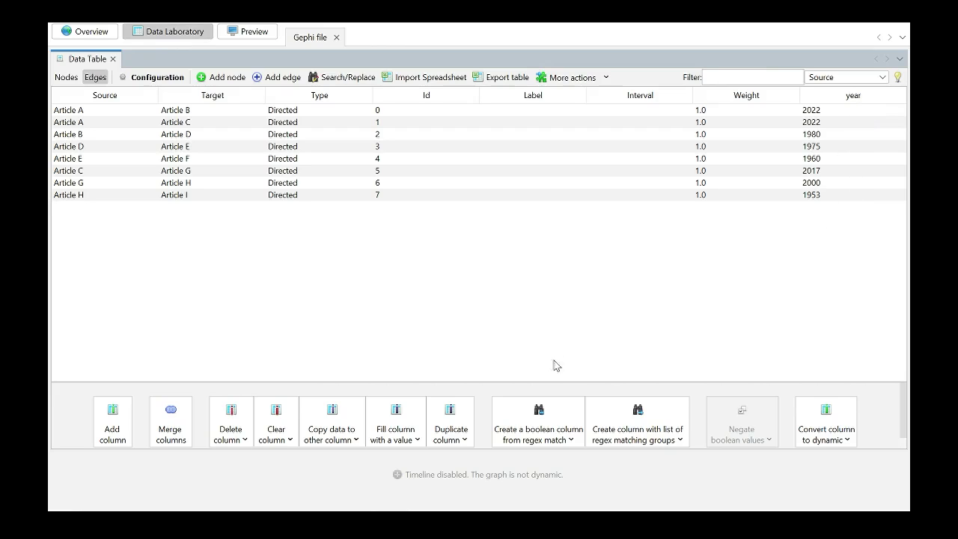
- Duplicate the edges' year column as a new year_copy column
{"action": "left_click", "coordinate": [466, 444]}
{"action": "left_click", "coordinate": [457, 522]}
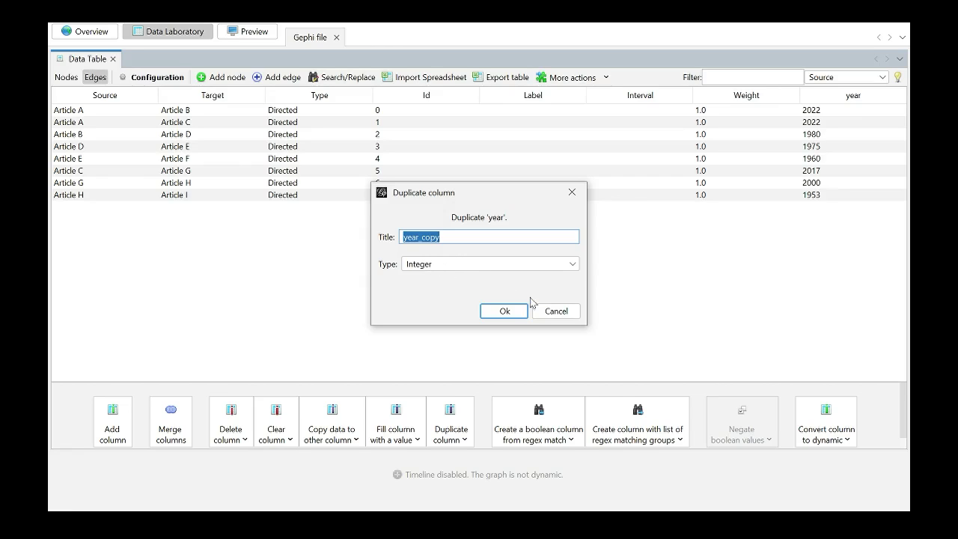
{"action": "left_click", "coordinate": [512, 314]}
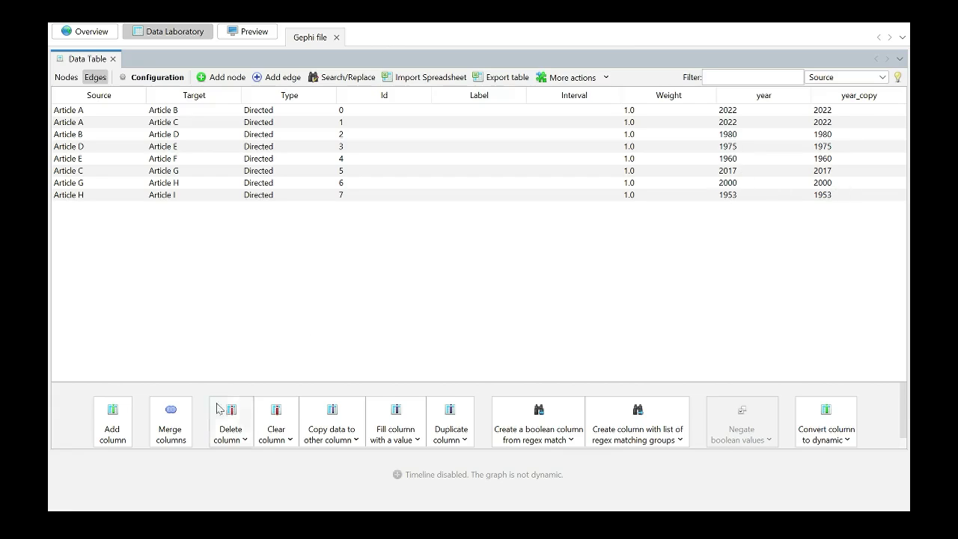
- Merge year and year_copy into an edge time interval, using year_copy as end time
{"action": "left_click", "coordinate": [181, 442]}
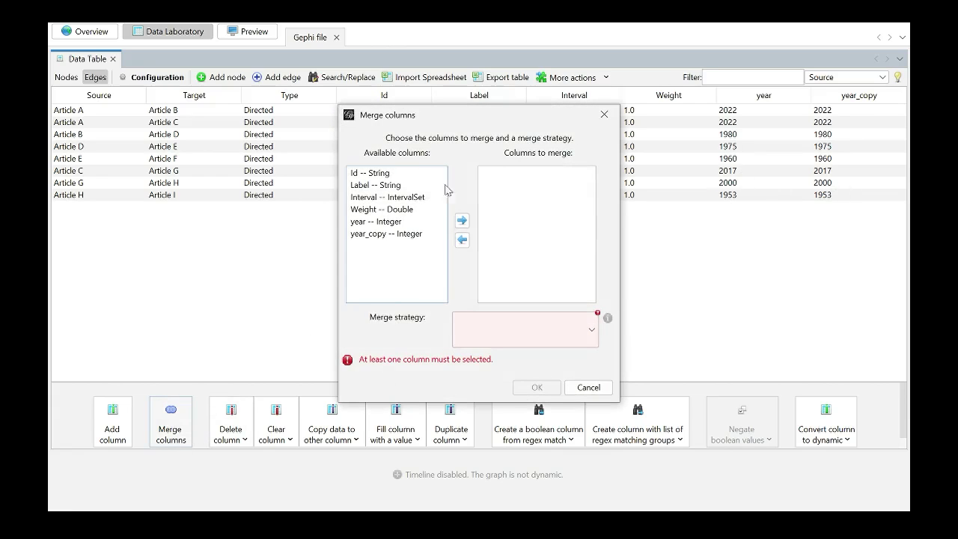
{"action": "left_click", "coordinate": [395, 223]}
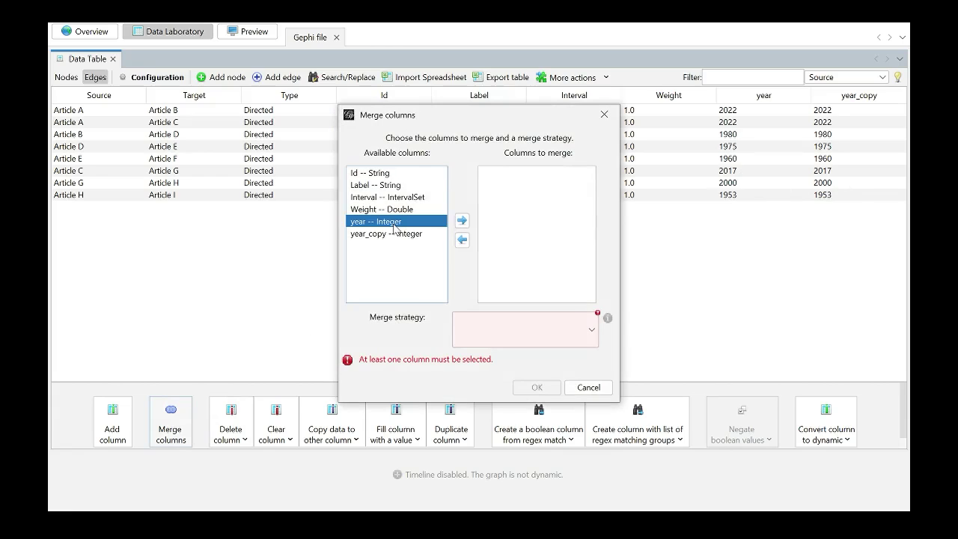
{"action": "left_click", "coordinate": [462, 220]}
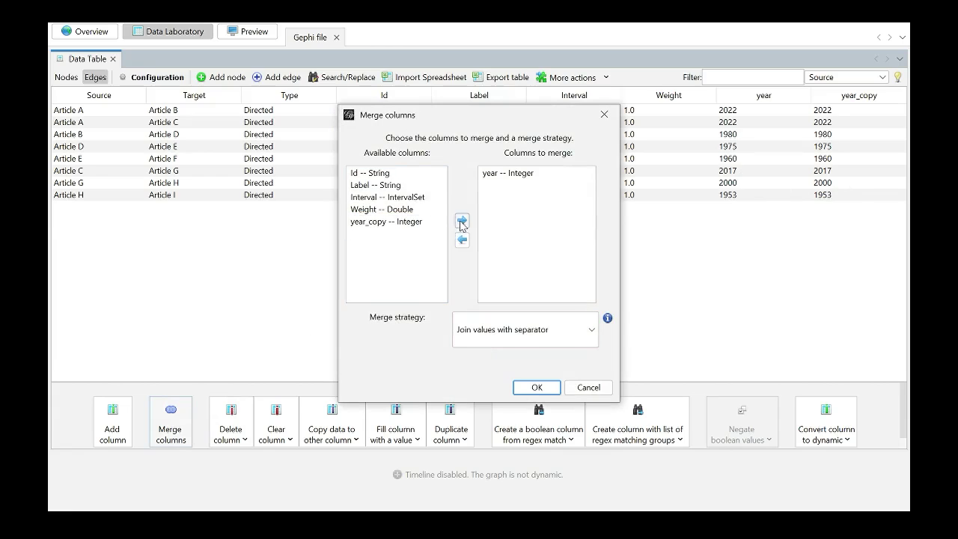
{"action": "left_click", "coordinate": [415, 224]}
{"action": "left_click", "coordinate": [463, 220]}
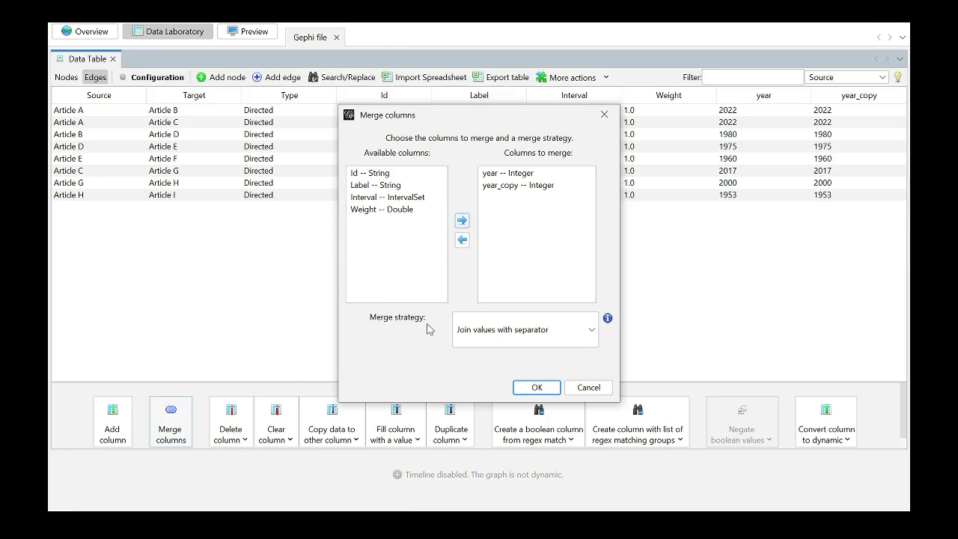
{"action": "left_click", "coordinate": [592, 334]}
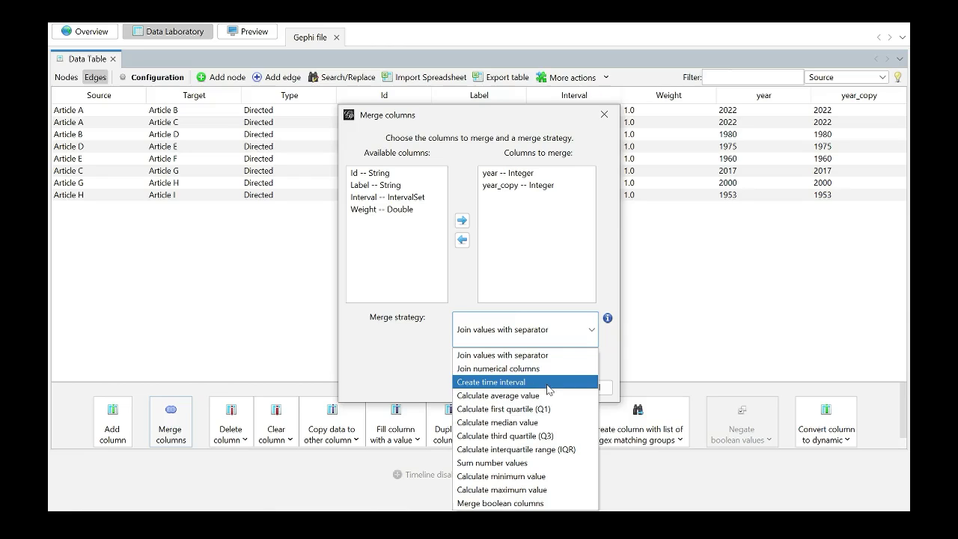
{"action": "left_click", "coordinate": [548, 384]}
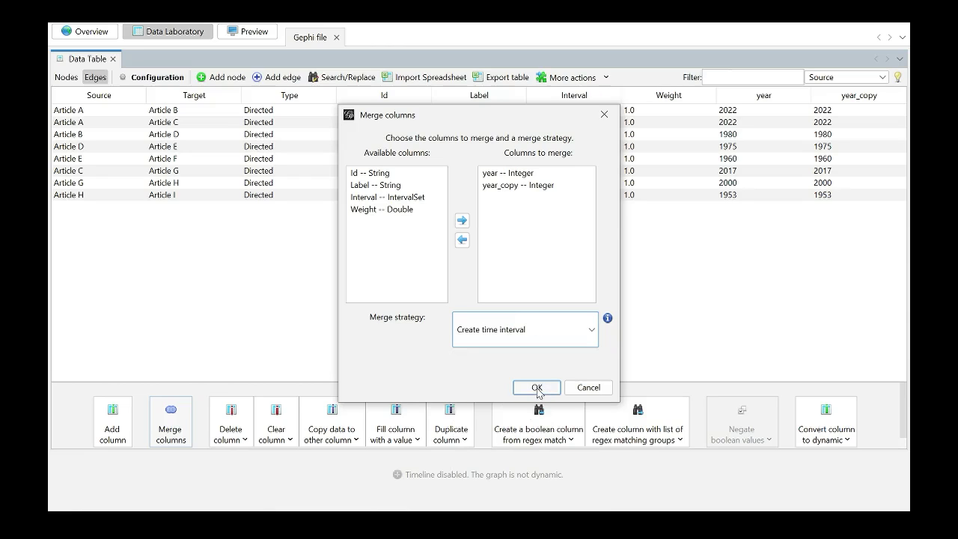
{"action": "left_click", "coordinate": [537, 388]}
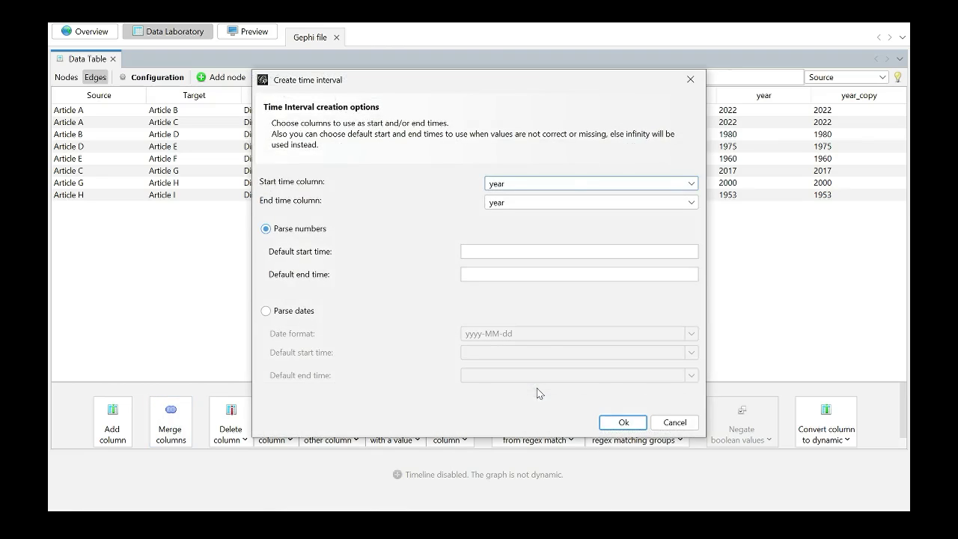
{"action": "left_click", "coordinate": [649, 203]}
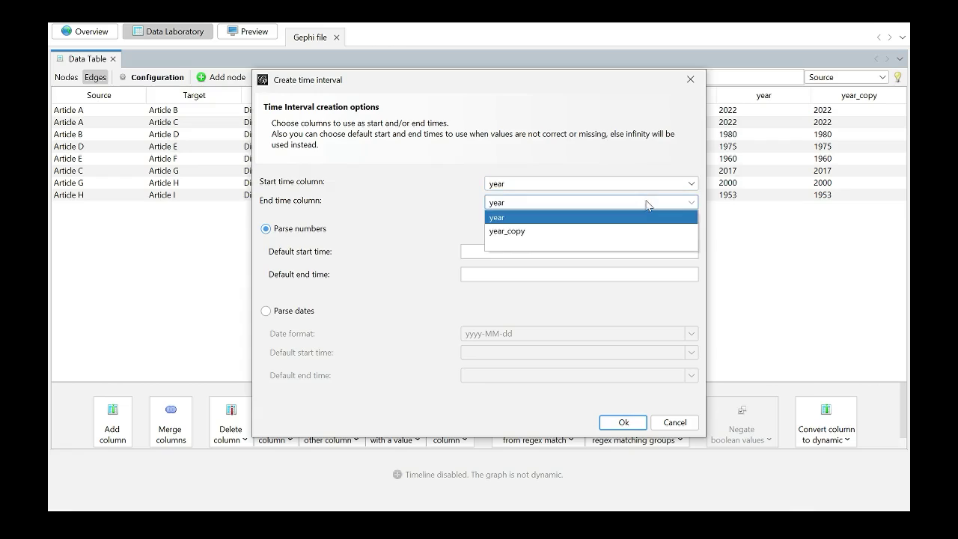
{"action": "left_click", "coordinate": [620, 231]}
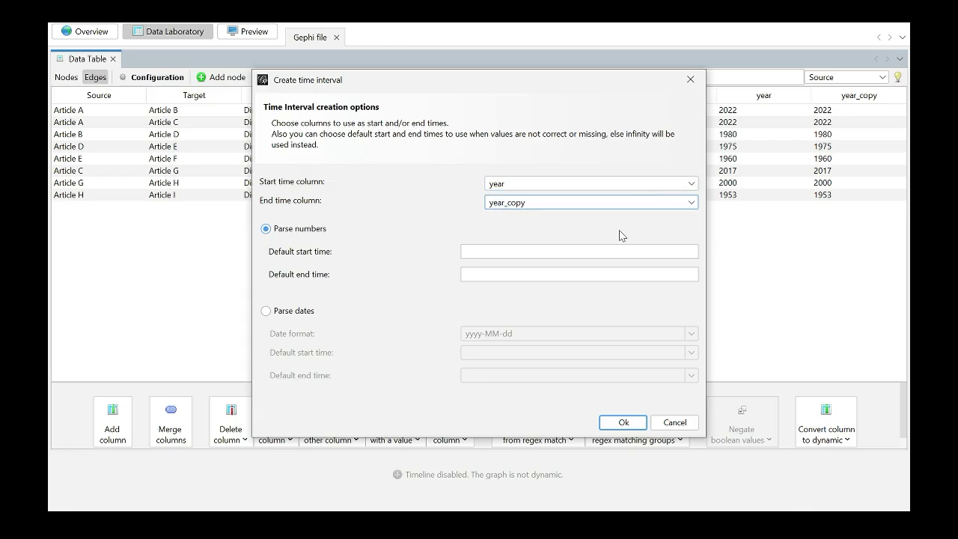
{"action": "left_click", "coordinate": [624, 423]}
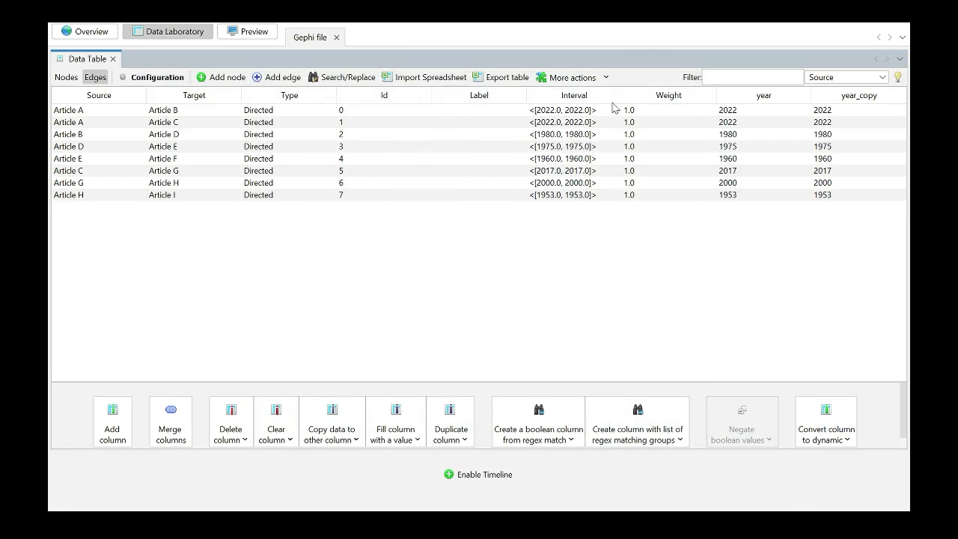
- Enable the timeline, narrow it to early citation years, then restore the full range
{"action": "left_click_drag", "start_coordinate": [621, 95], "coordinate": [640, 95]}
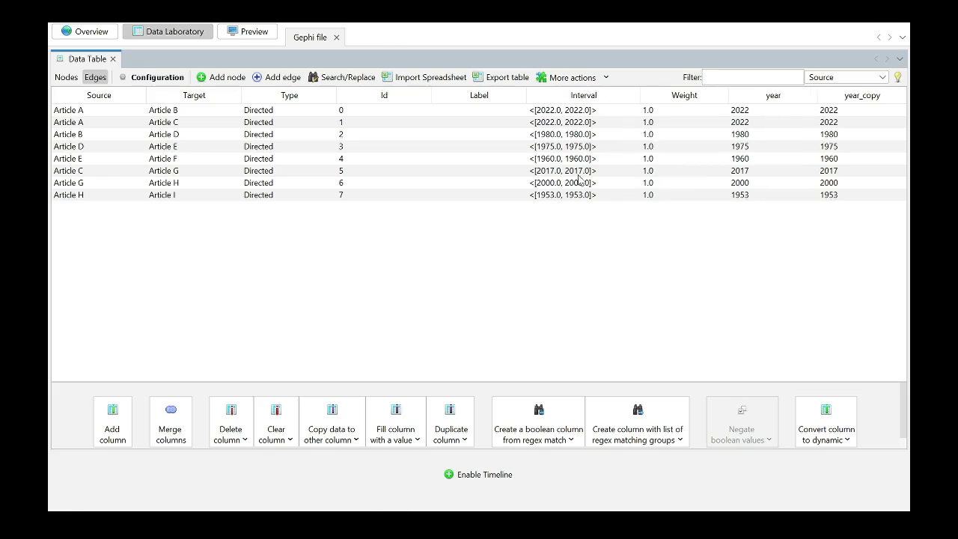
{"action": "left_click", "coordinate": [453, 479]}
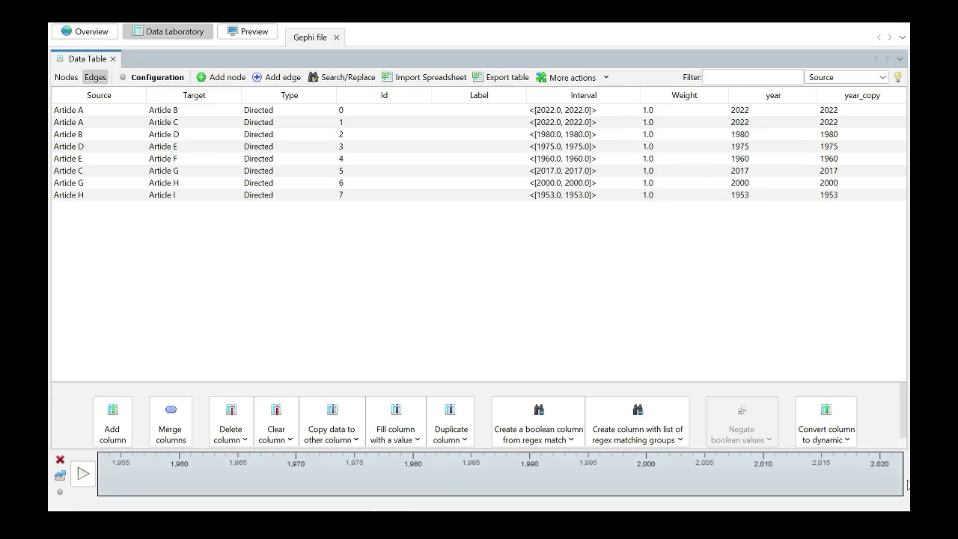
{"action": "left_click_drag", "start_coordinate": [901, 479], "coordinate": [168, 477]}
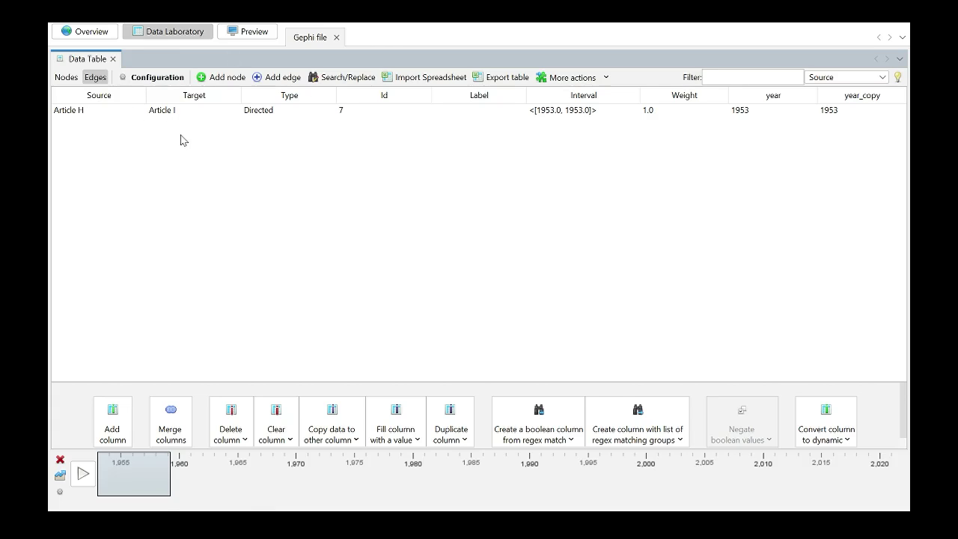
{"action": "left_click_drag", "start_coordinate": [171, 479], "coordinate": [903, 486]}
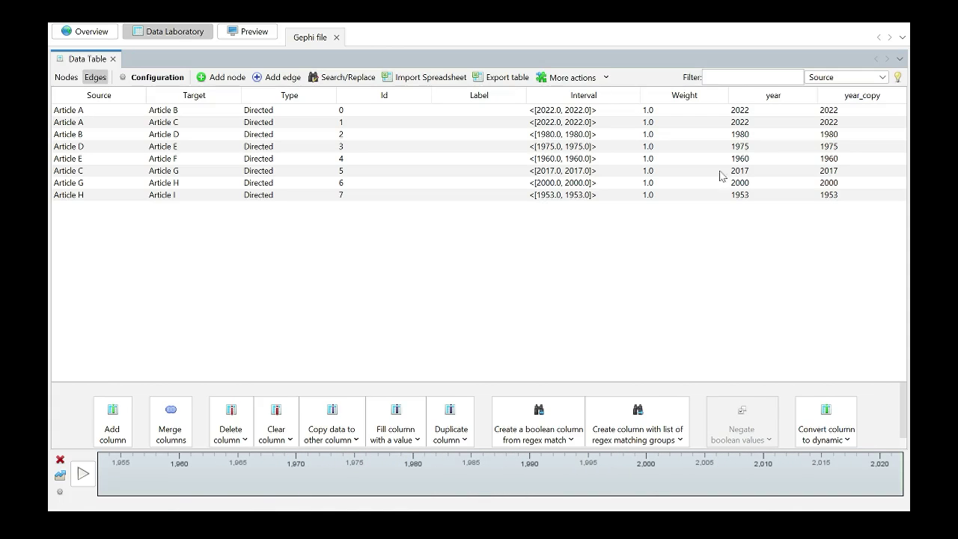
- Compute Average Degree, Avg. Weighted Degree and directed Network Diameter statistics
{"action": "left_click", "coordinate": [96, 37]}
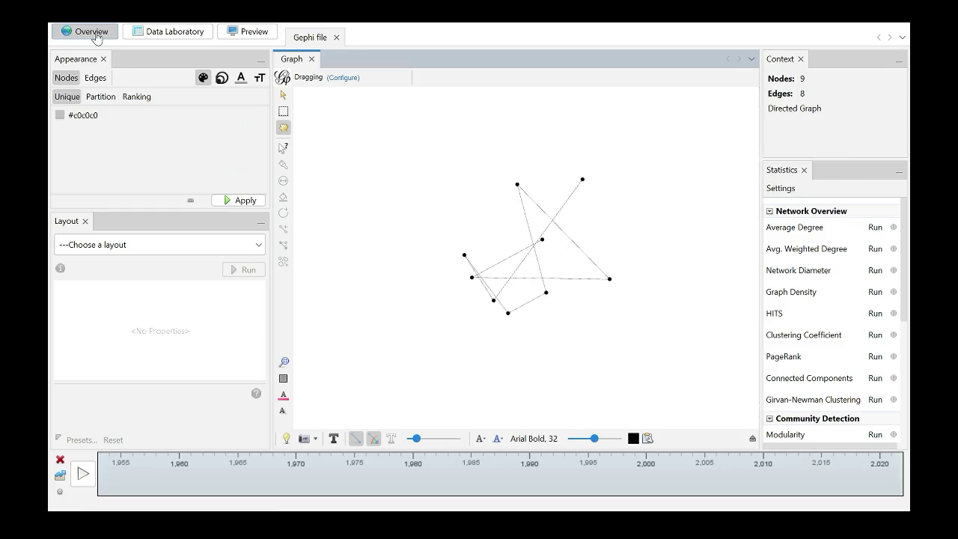
{"action": "left_click", "coordinate": [875, 228]}
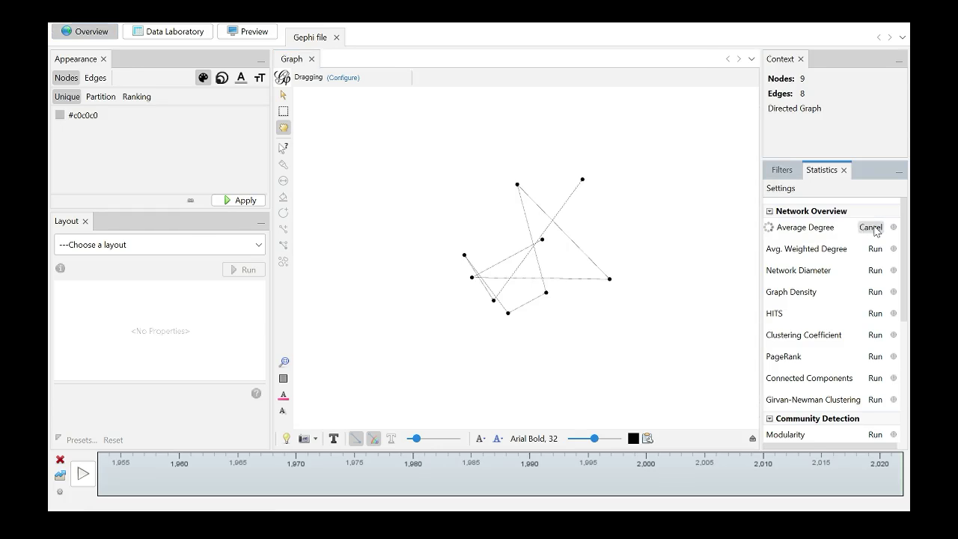
{"action": "left_click", "coordinate": [701, 68]}
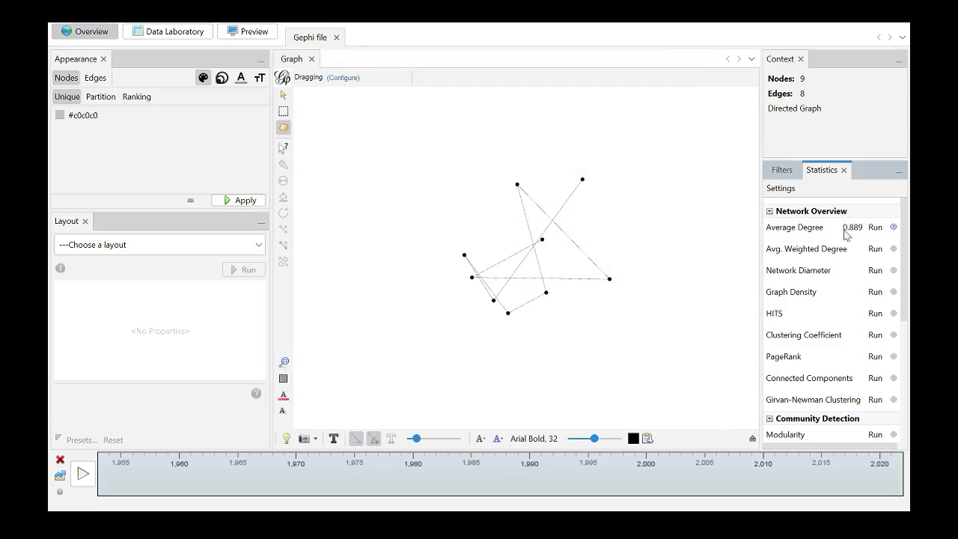
{"action": "left_click", "coordinate": [874, 249]}
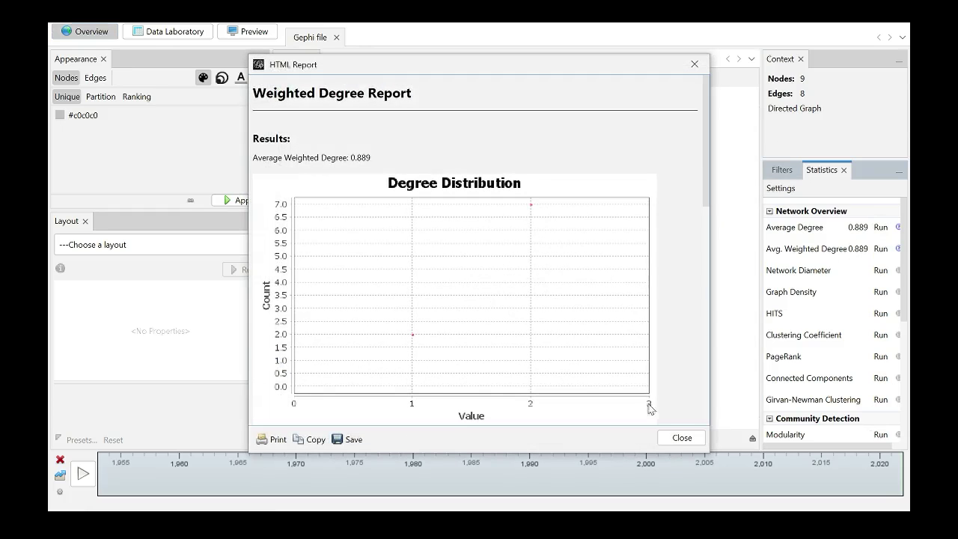
{"action": "left_click", "coordinate": [682, 438]}
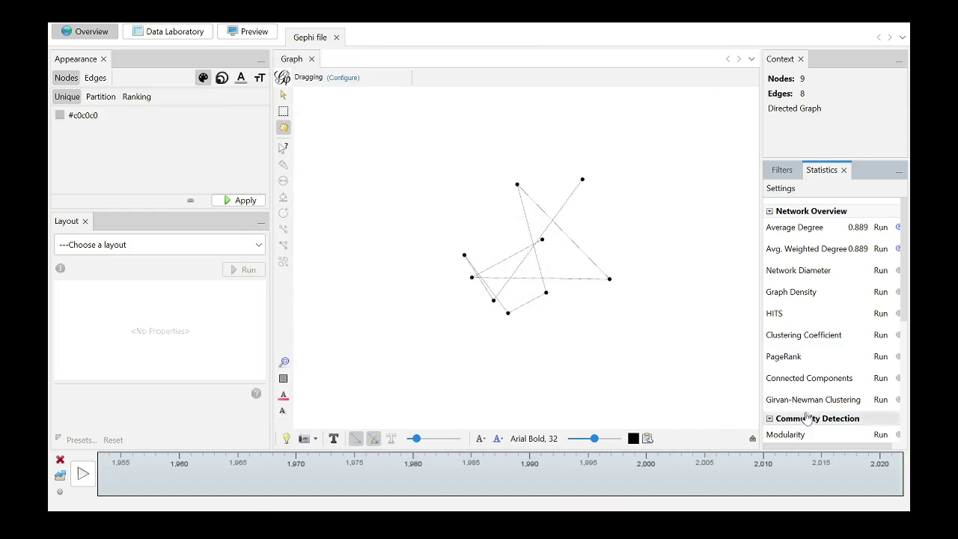
{"action": "left_click", "coordinate": [878, 270]}
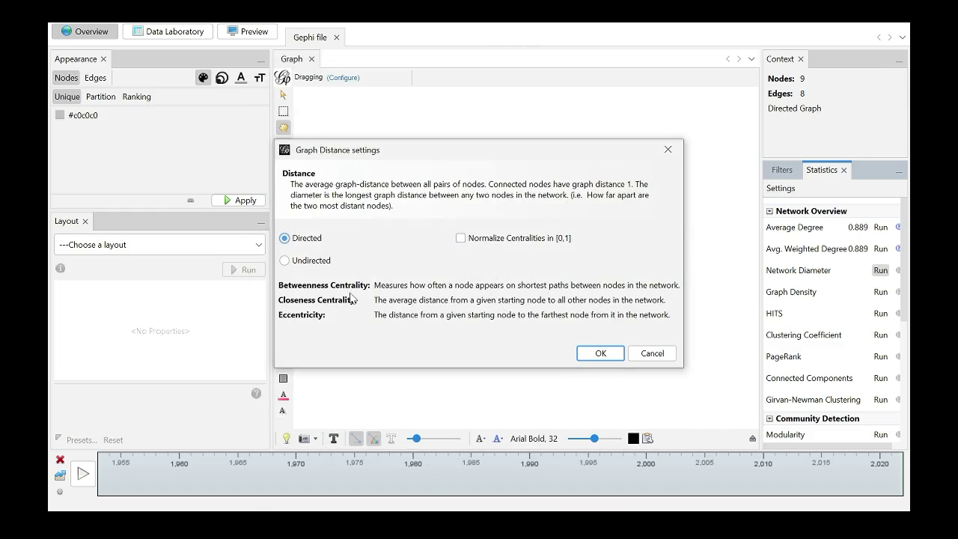
{"action": "left_click", "coordinate": [598, 353]}
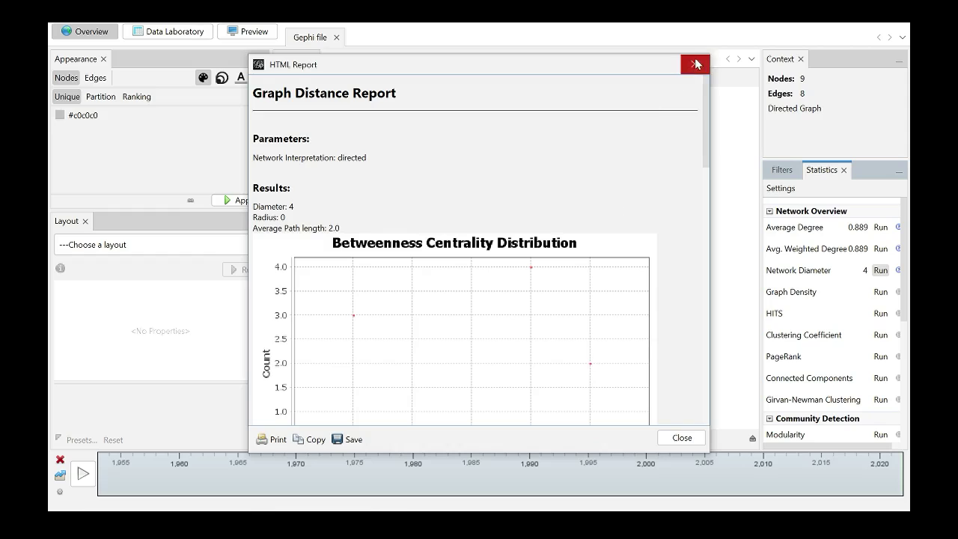
{"action": "left_click", "coordinate": [695, 64]}
- Compute Modularity, yielding 0.383 with three communities
{"action": "scroll", "coordinate": [829, 369], "scroll_direction": "down", "scroll_amount": 3}
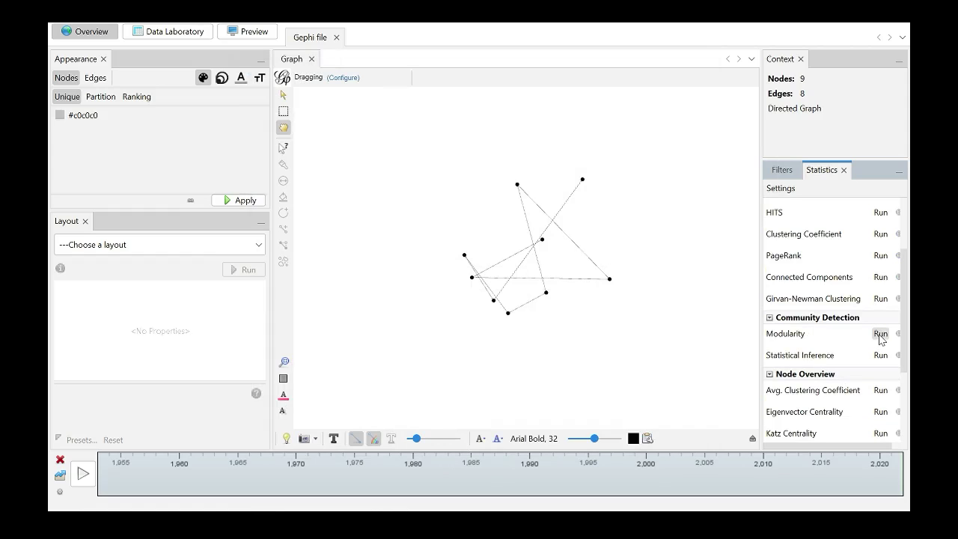
{"action": "left_click", "coordinate": [880, 334]}
{"action": "left_click", "coordinate": [577, 363]}
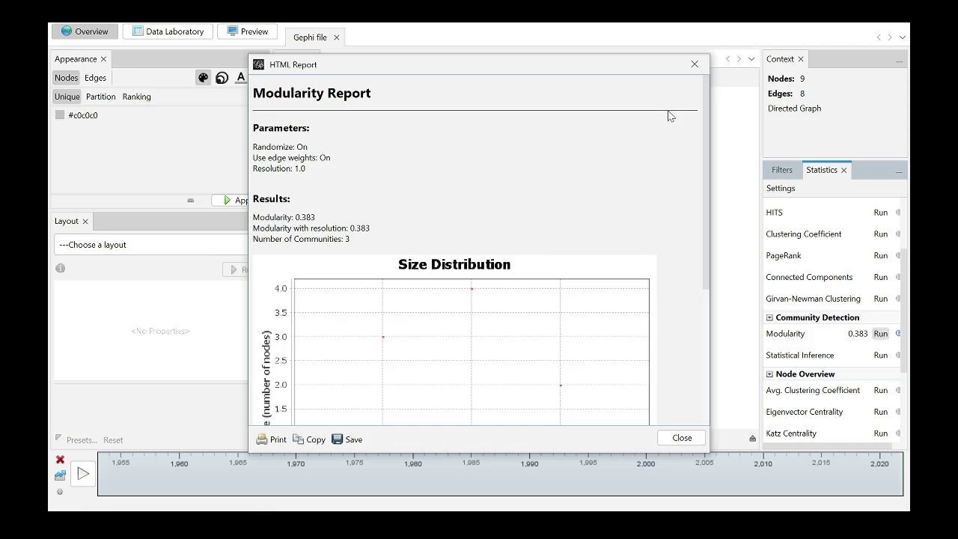
{"action": "left_click", "coordinate": [695, 65]}
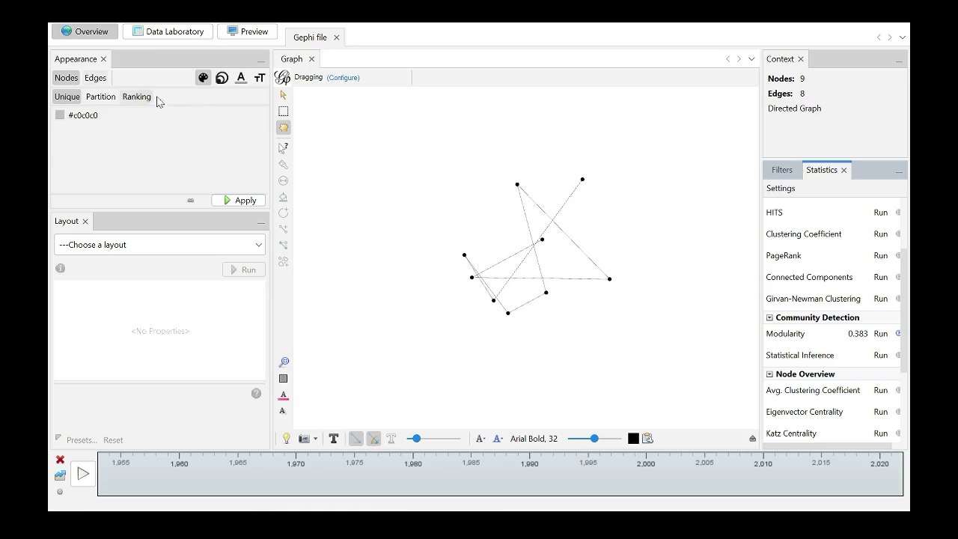
- Colour the nodes by the Modularity Class partition into three community colours
{"action": "left_click", "coordinate": [110, 101]}
{"action": "left_click", "coordinate": [122, 118]}
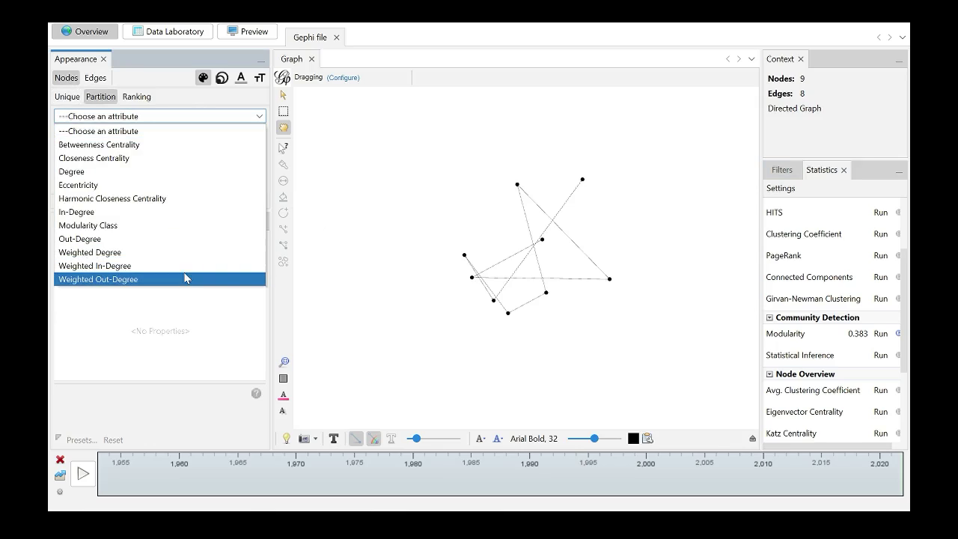
{"action": "left_click", "coordinate": [171, 233]}
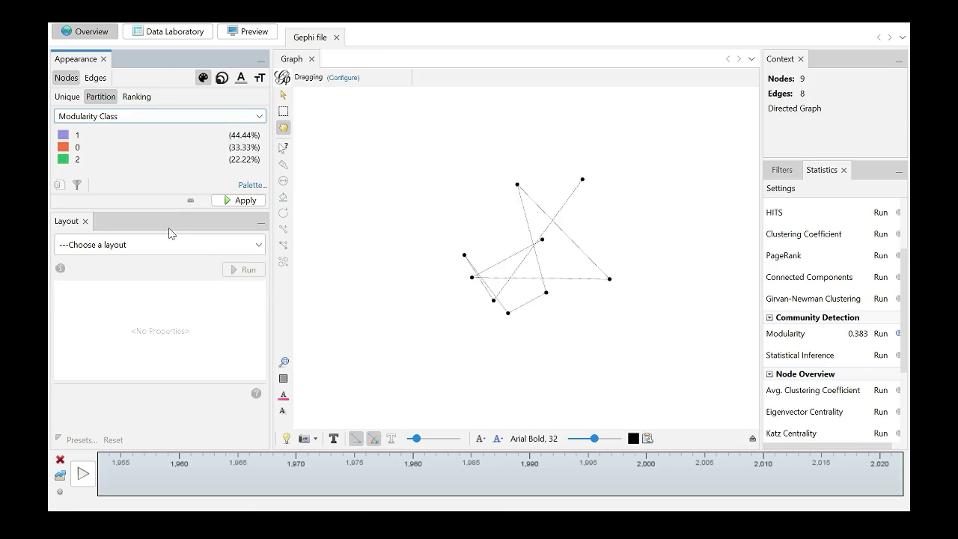
{"action": "left_click", "coordinate": [242, 201]}
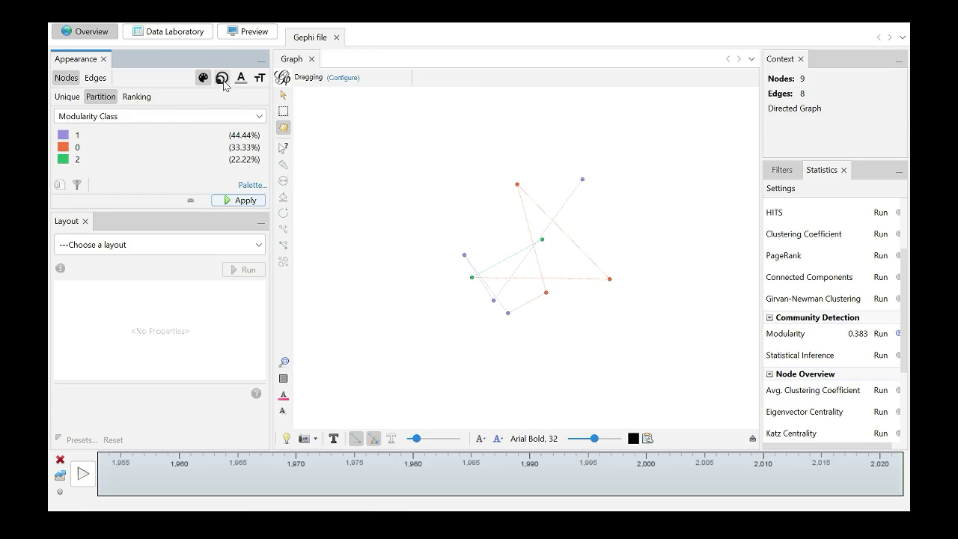
{"action": "left_click", "coordinate": [222, 79]}
- Rank node size by In-Degree with minimum 10 and maximum 30
{"action": "left_click", "coordinate": [100, 98]}
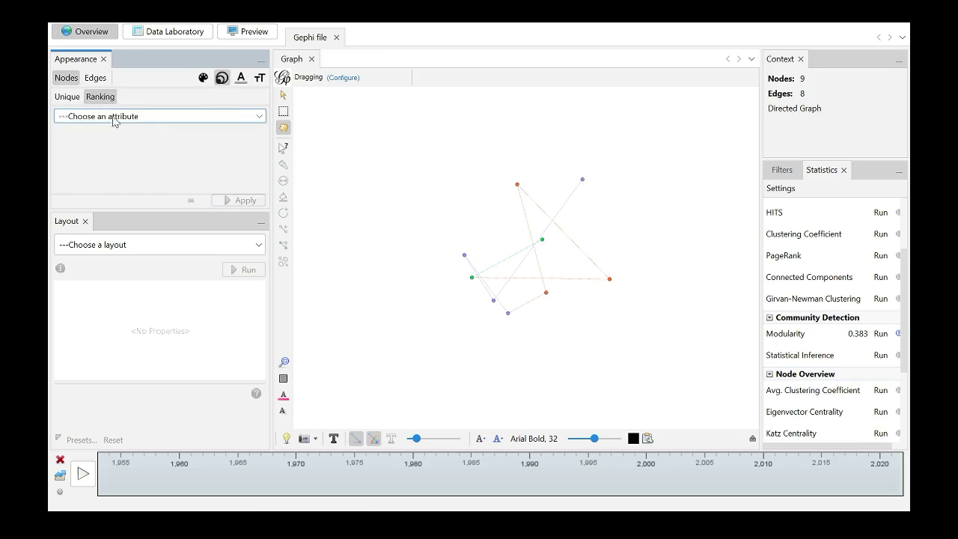
{"action": "left_click", "coordinate": [151, 120]}
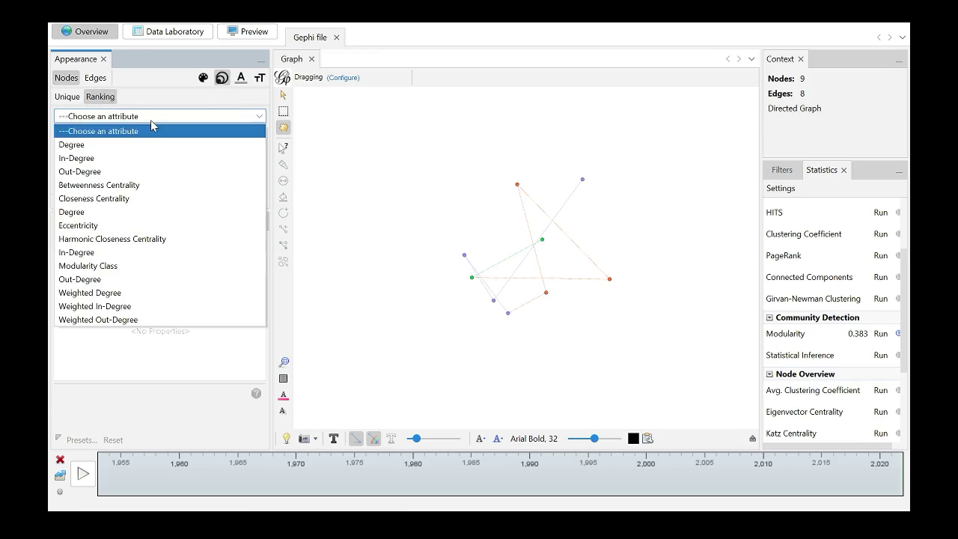
{"action": "left_click", "coordinate": [149, 158]}
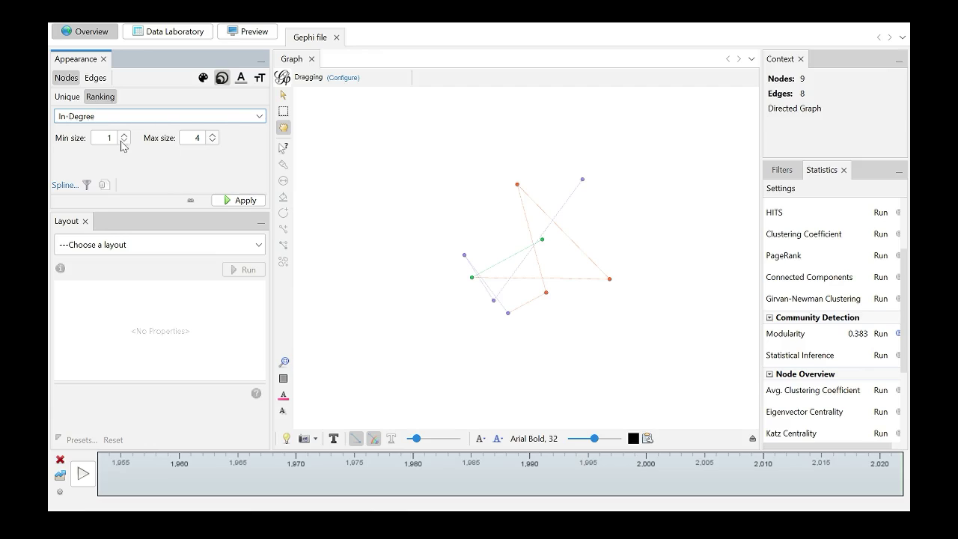
{"action": "left_click", "coordinate": [236, 202]}
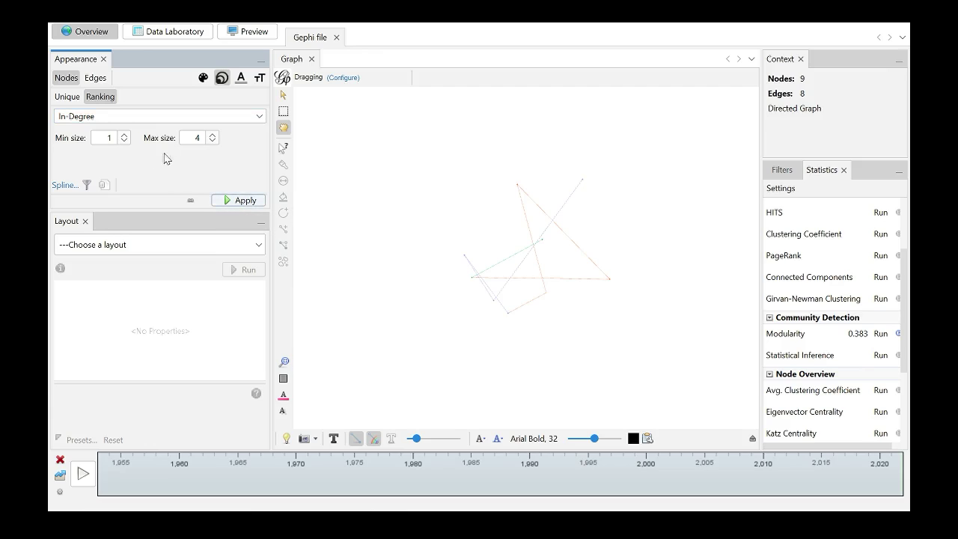
{"action": "double_click", "coordinate": [110, 139]}
{"action": "type", "text": "0"}
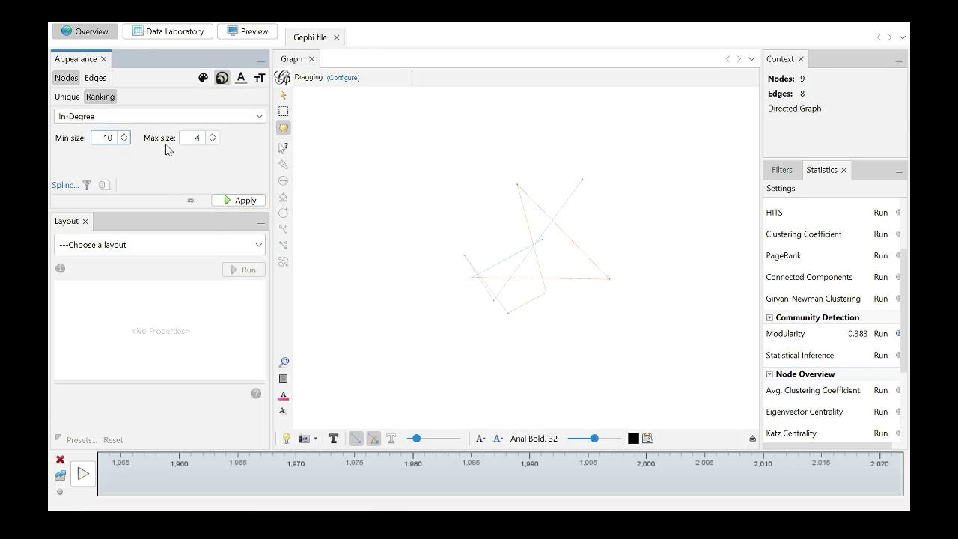
{"action": "double_click", "coordinate": [194, 137]}
{"action": "type", "text": "30"}
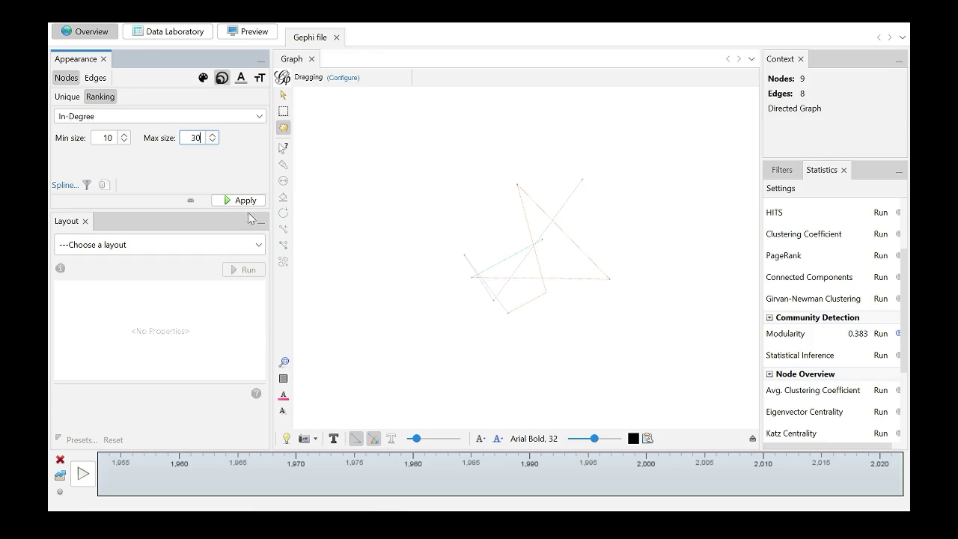
{"action": "left_click", "coordinate": [247, 209]}
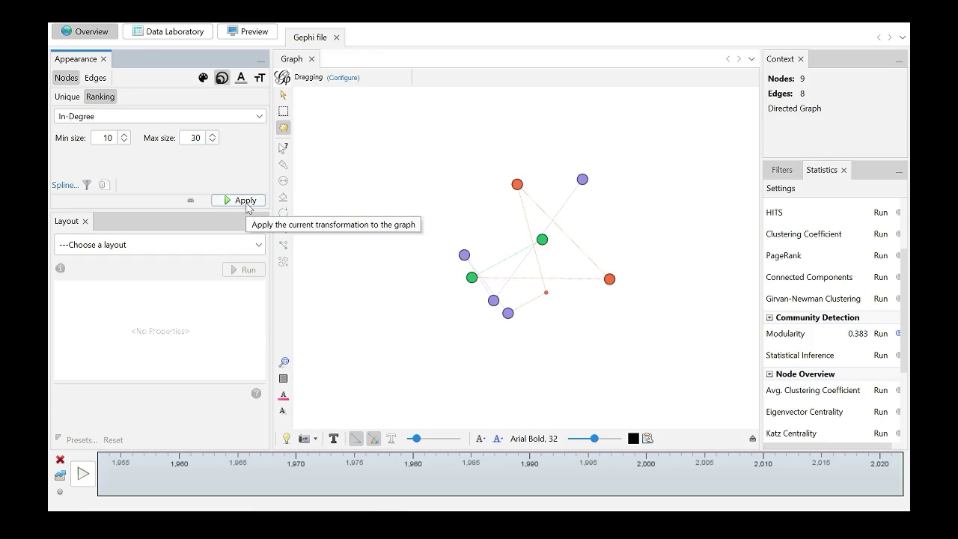
- Run the Yifan Hu Proportional layout to group nodes by community
{"action": "left_click", "coordinate": [257, 250]}
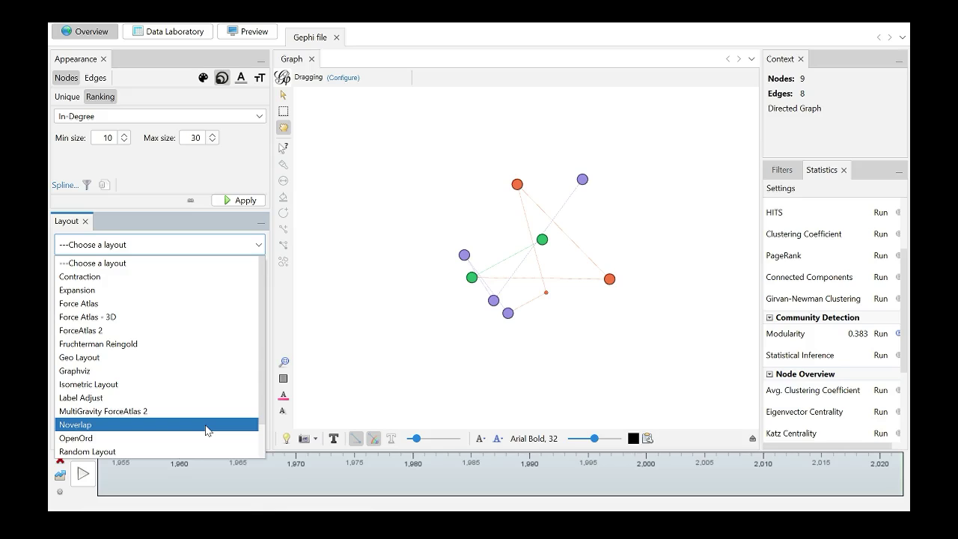
{"action": "scroll", "coordinate": [198, 446], "scroll_direction": "down", "scroll_amount": 1}
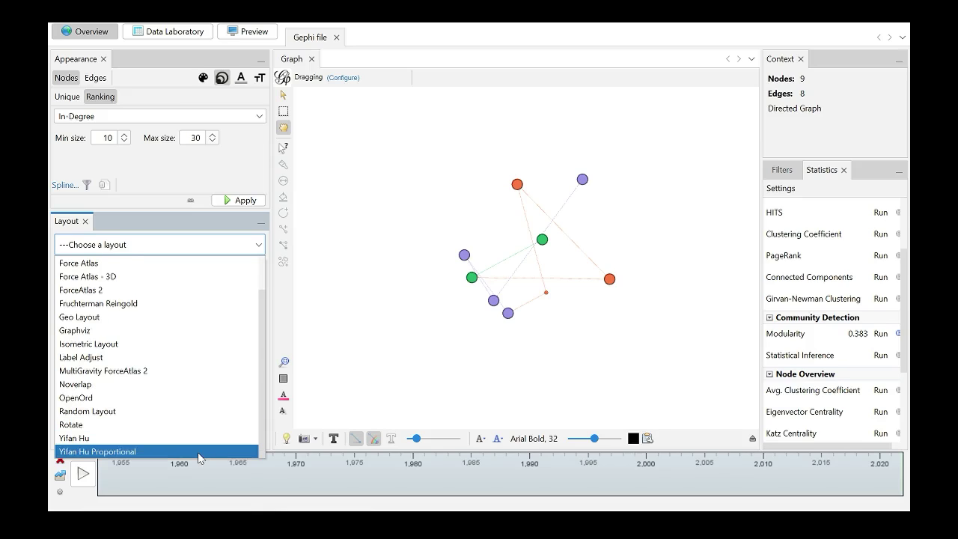
{"action": "left_click", "coordinate": [198, 452]}
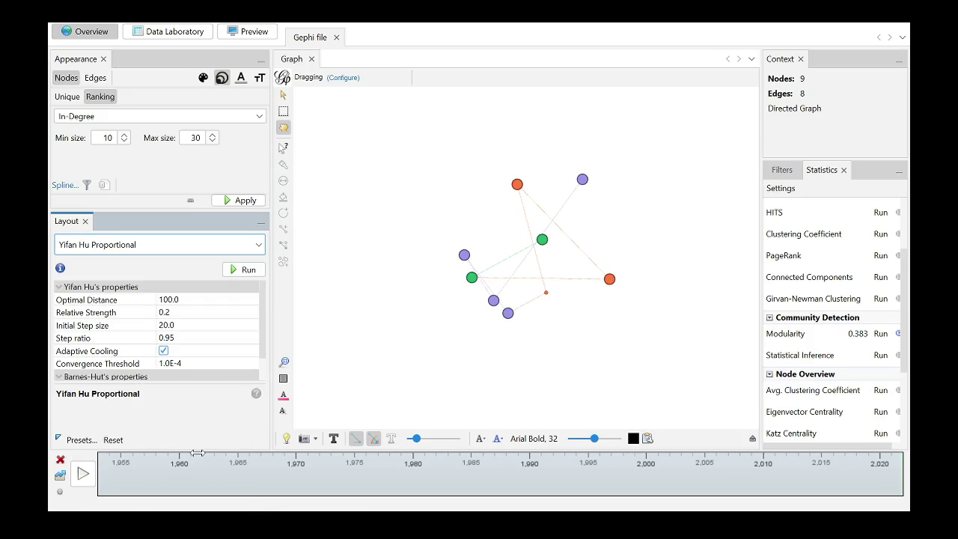
{"action": "left_click", "coordinate": [241, 271]}
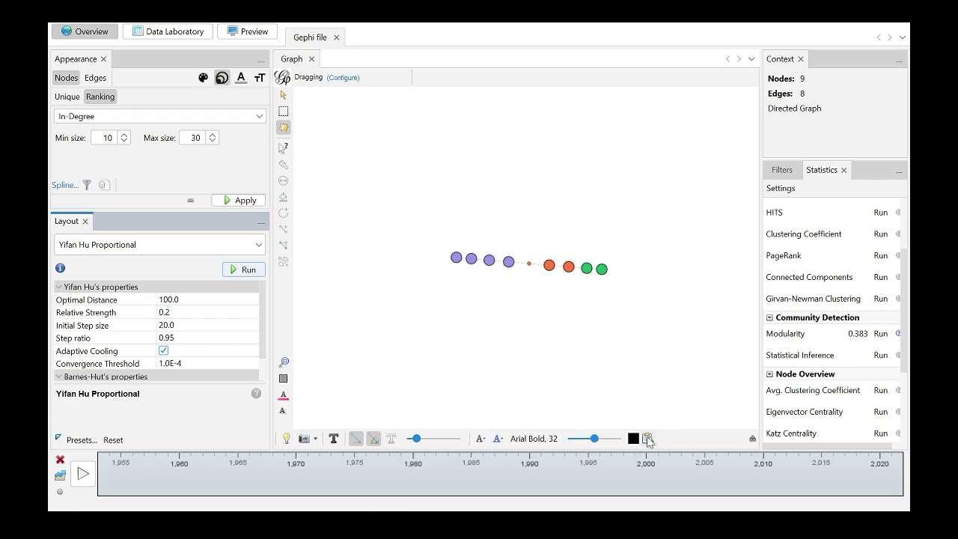
- Turn on node labels in the Labels settings and show the edges data table in Data Laboratory
{"action": "left_click", "coordinate": [753, 439]}
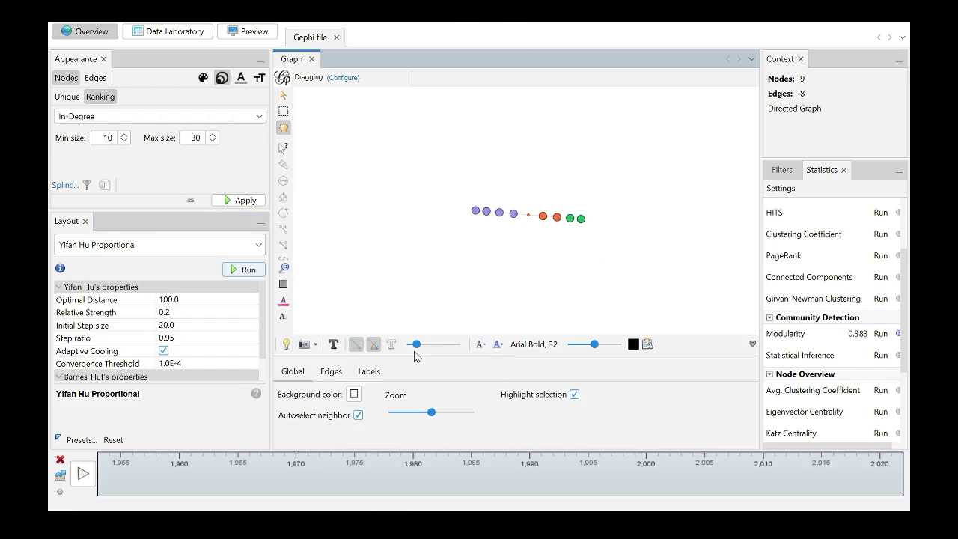
{"action": "left_click", "coordinate": [361, 374]}
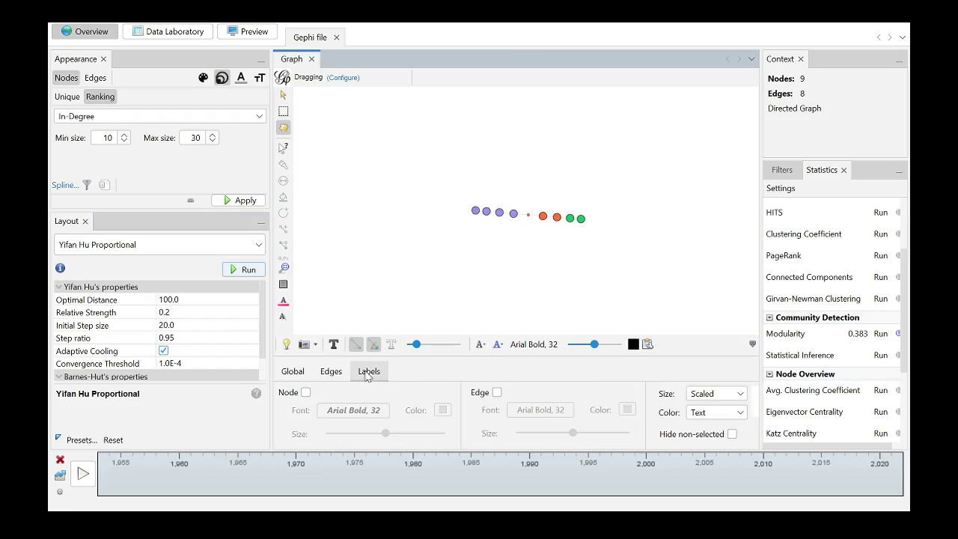
{"action": "left_click", "coordinate": [304, 393]}
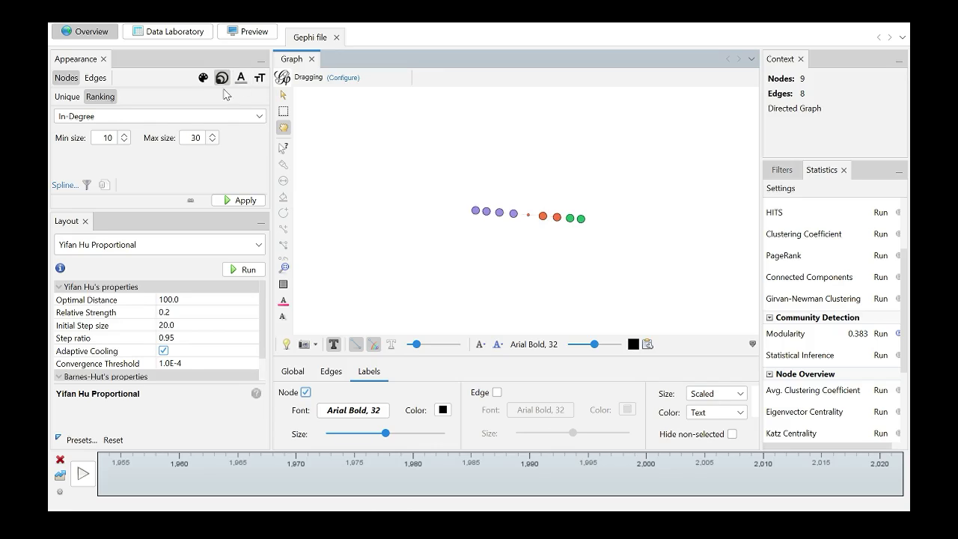
{"action": "left_click", "coordinate": [186, 34]}
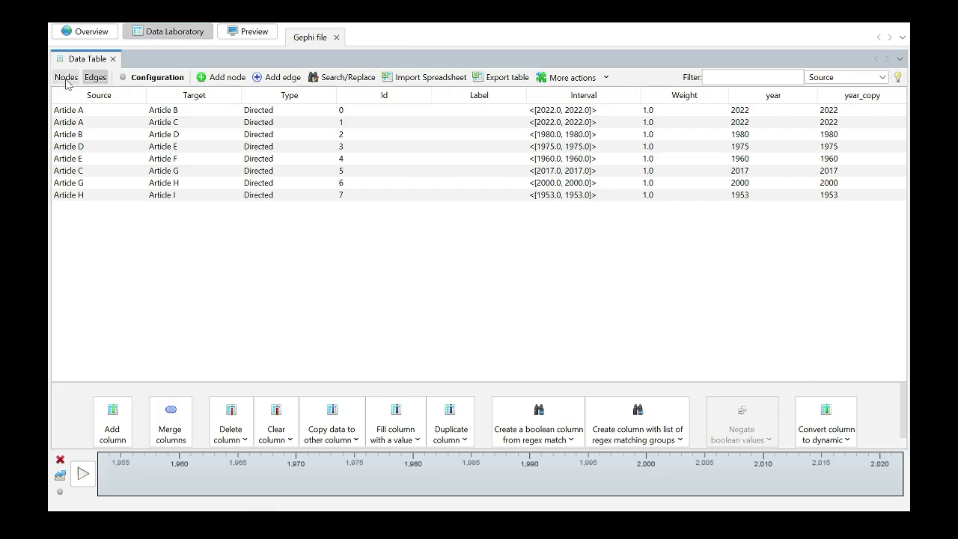
- Copy each node's Id (Article A–I) into its Label column and return to Overview
{"action": "left_click", "coordinate": [66, 77]}
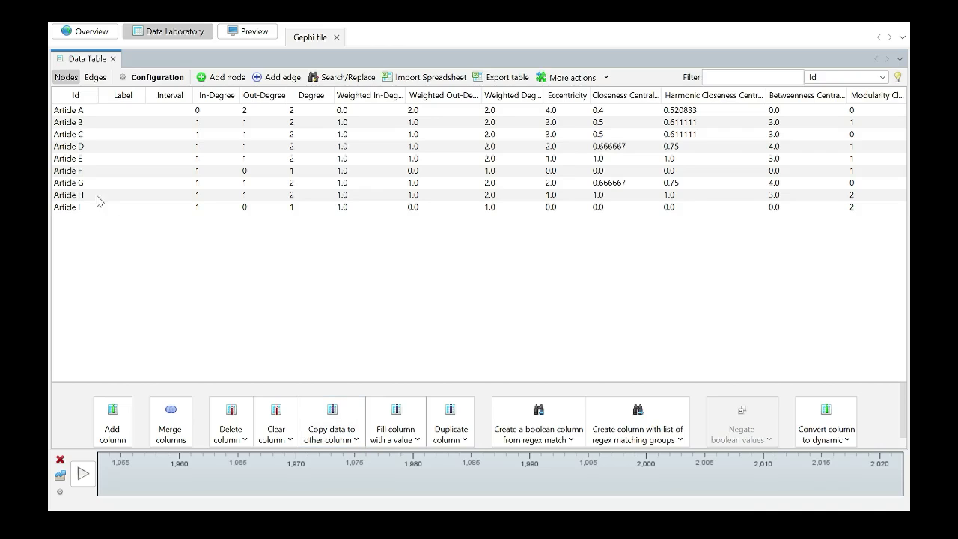
{"action": "left_click", "coordinate": [356, 443]}
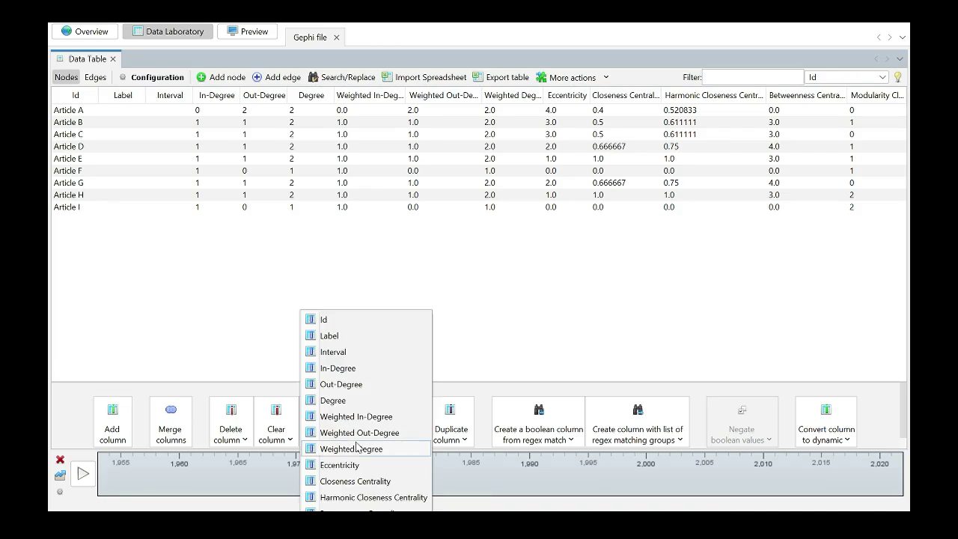
{"action": "left_click", "coordinate": [368, 319]}
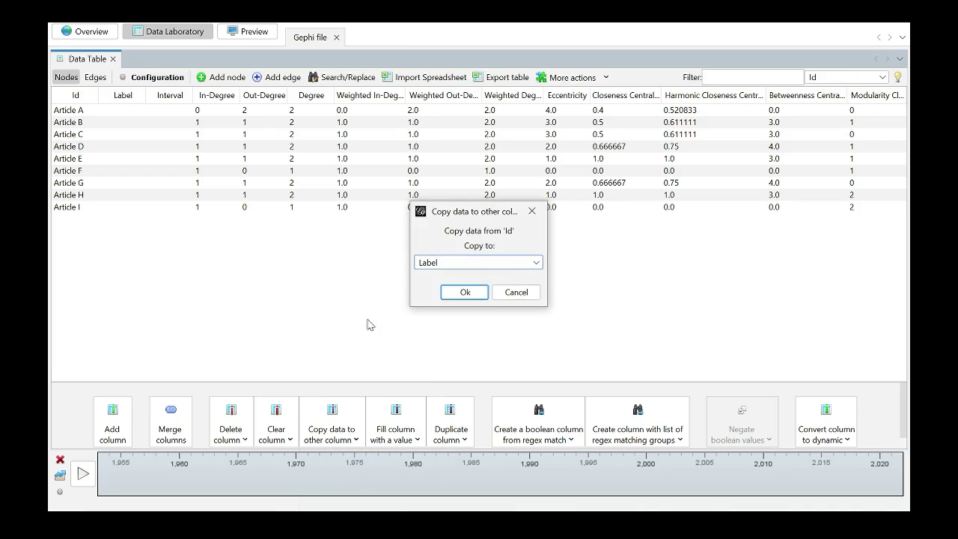
{"action": "left_click", "coordinate": [465, 292]}
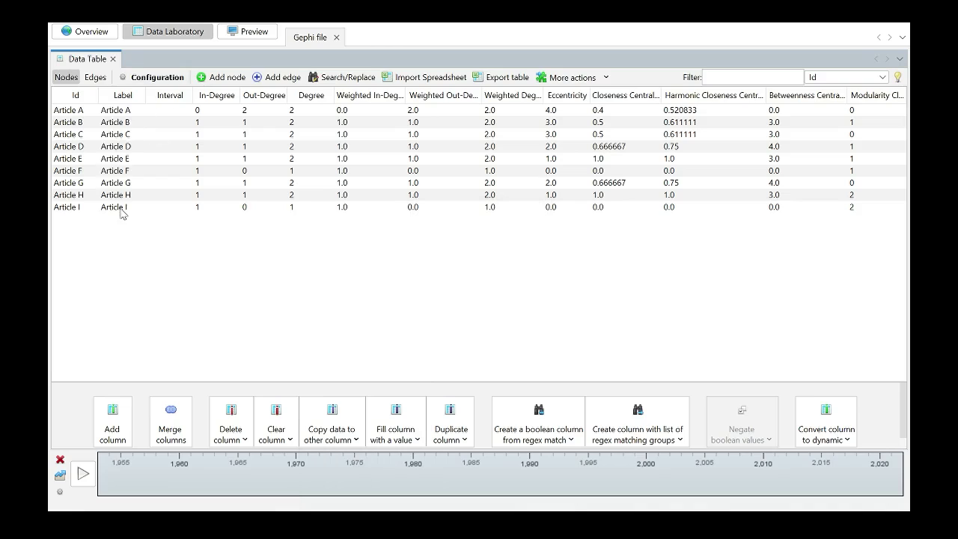
{"action": "left_click", "coordinate": [98, 34]}
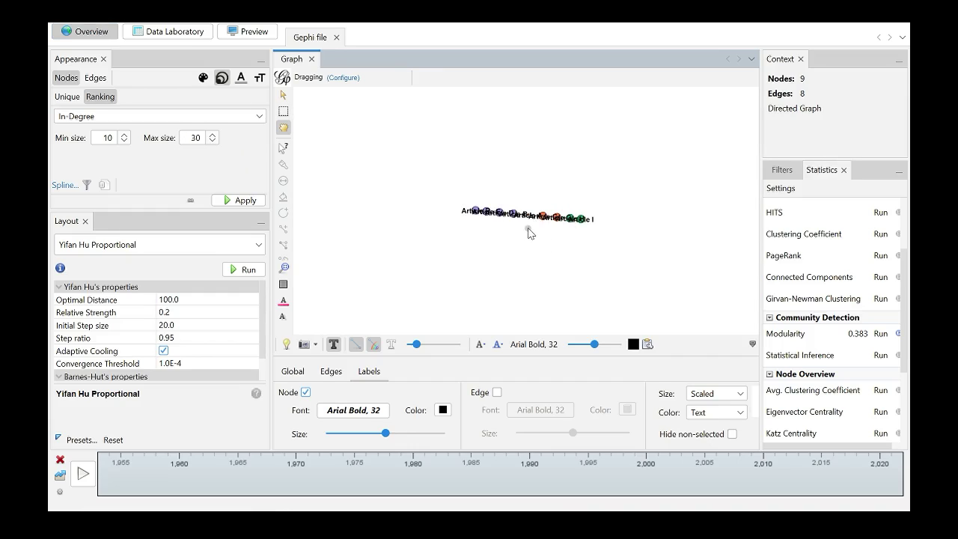
- Change the node label font to regular Arial at size 20
{"action": "scroll", "coordinate": [528, 233], "scroll_direction": "up", "scroll_amount": 3}
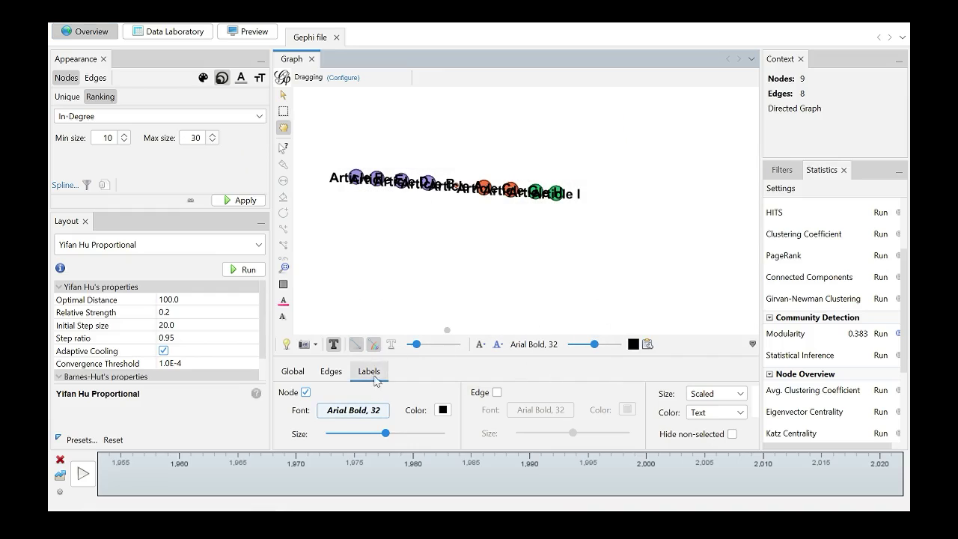
{"action": "left_click", "coordinate": [354, 414]}
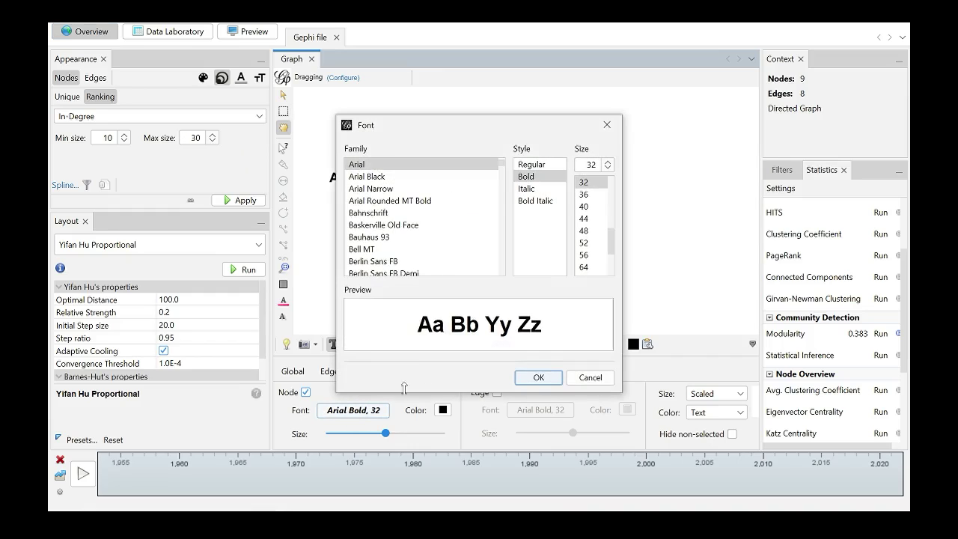
{"action": "left_click", "coordinate": [554, 168]}
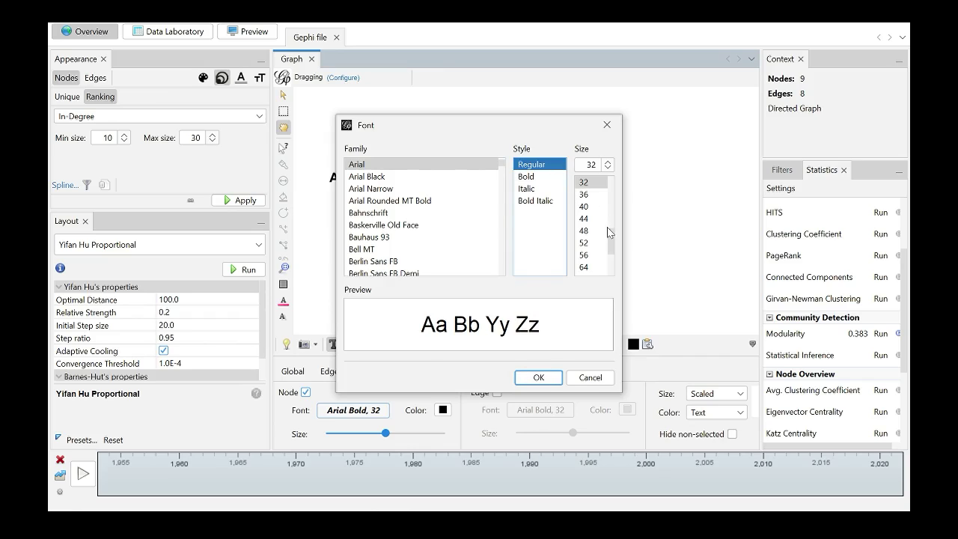
{"action": "left_click_drag", "start_coordinate": [607, 227], "coordinate": [610, 207]}
{"action": "left_click", "coordinate": [584, 199]}
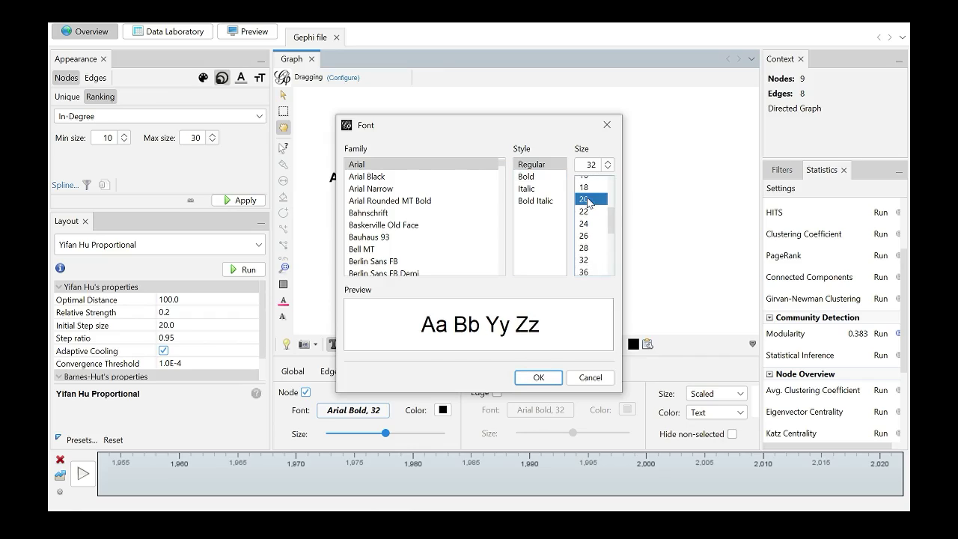
{"action": "left_click", "coordinate": [538, 377]}
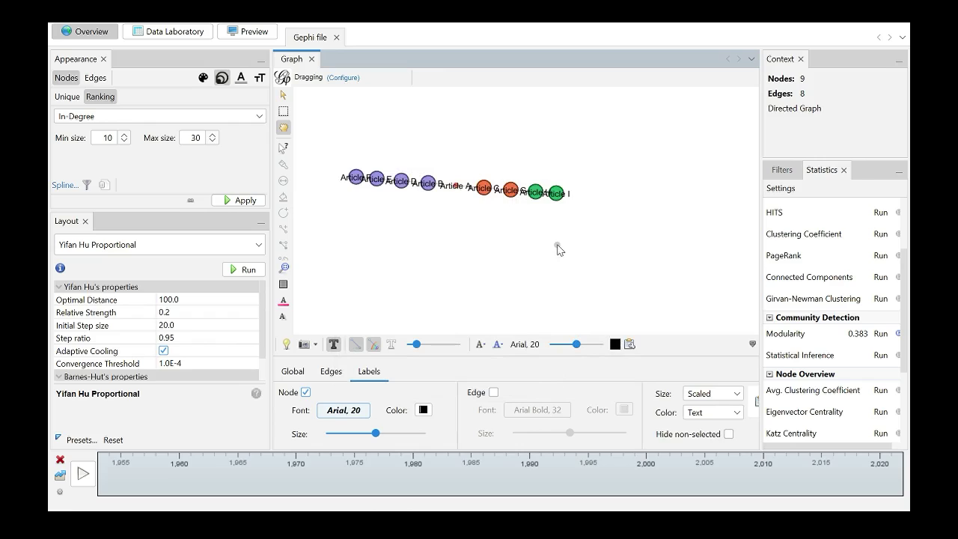
- Reduce the node label font to Arial 12 and zoom in on the graph
{"action": "left_click", "coordinate": [524, 345]}
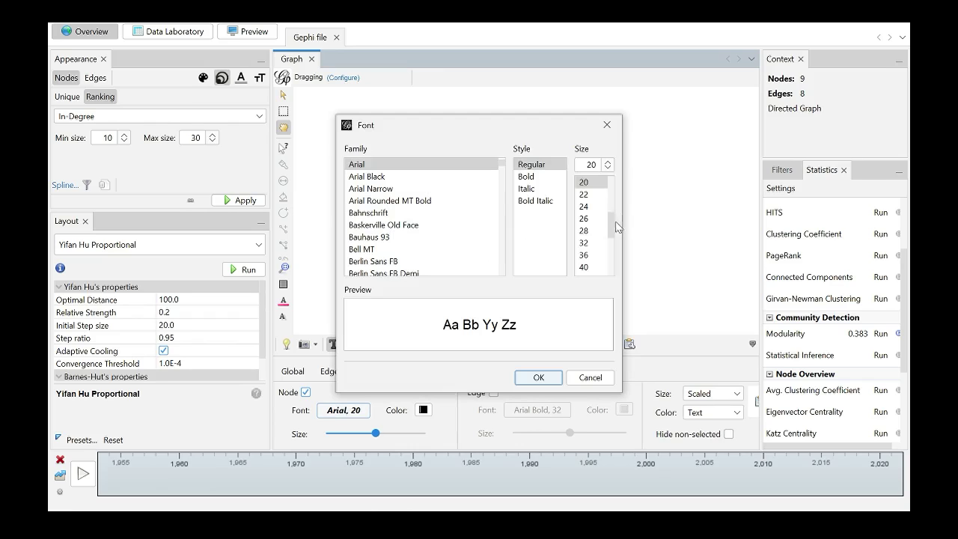
{"action": "left_click_drag", "start_coordinate": [611, 238], "coordinate": [612, 207]}
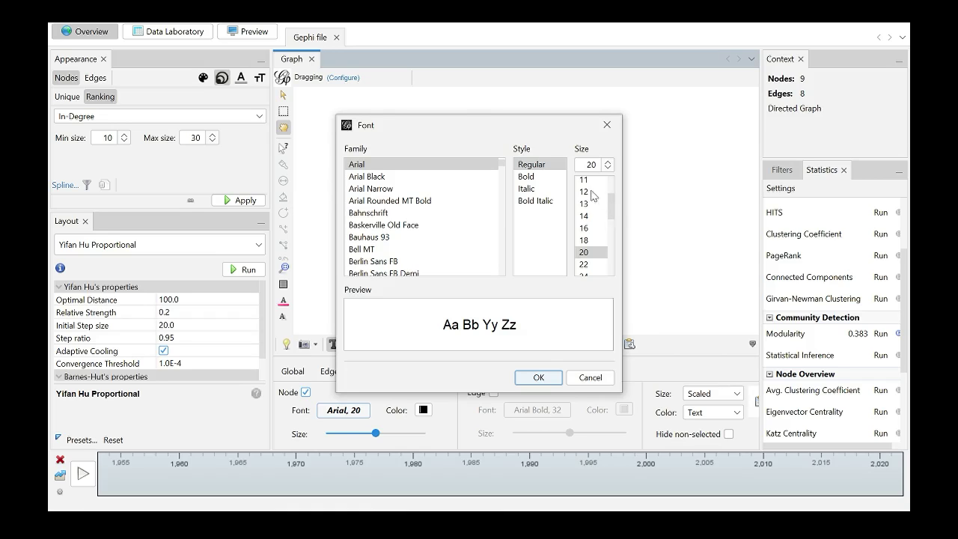
{"action": "left_click", "coordinate": [590, 193]}
{"action": "left_click", "coordinate": [543, 378]}
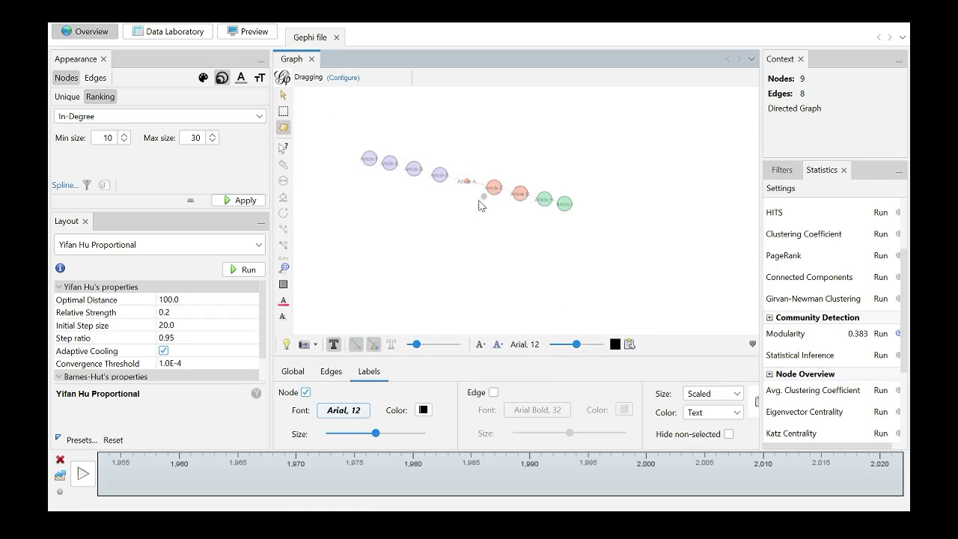
{"action": "scroll", "coordinate": [450, 207], "scroll_direction": "up", "scroll_amount": 1}
{"action": "scroll", "coordinate": [447, 208], "scroll_direction": "up", "scroll_amount": 1}
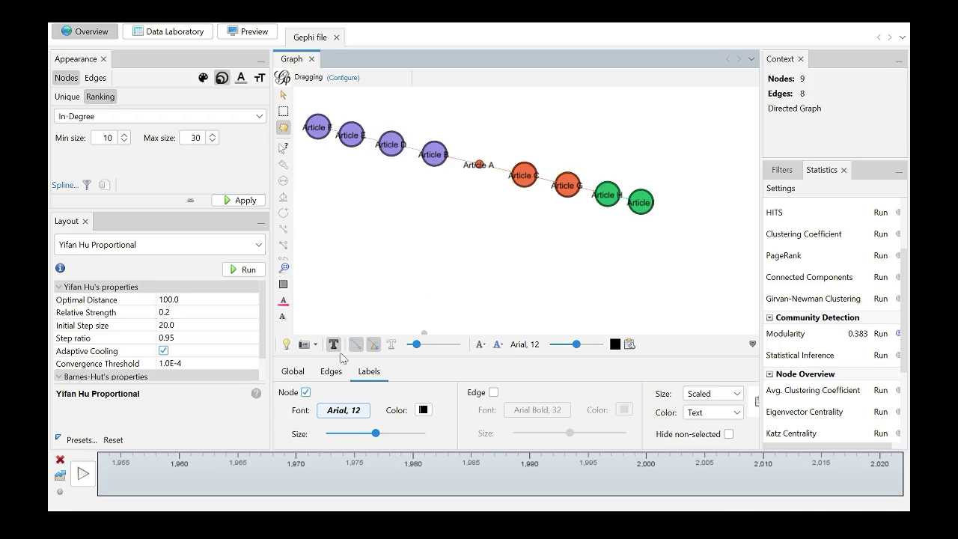
- Thicken the edges with the Scale slider and drag Articles I, H, G, C and B apart
{"action": "left_click", "coordinate": [330, 375]}
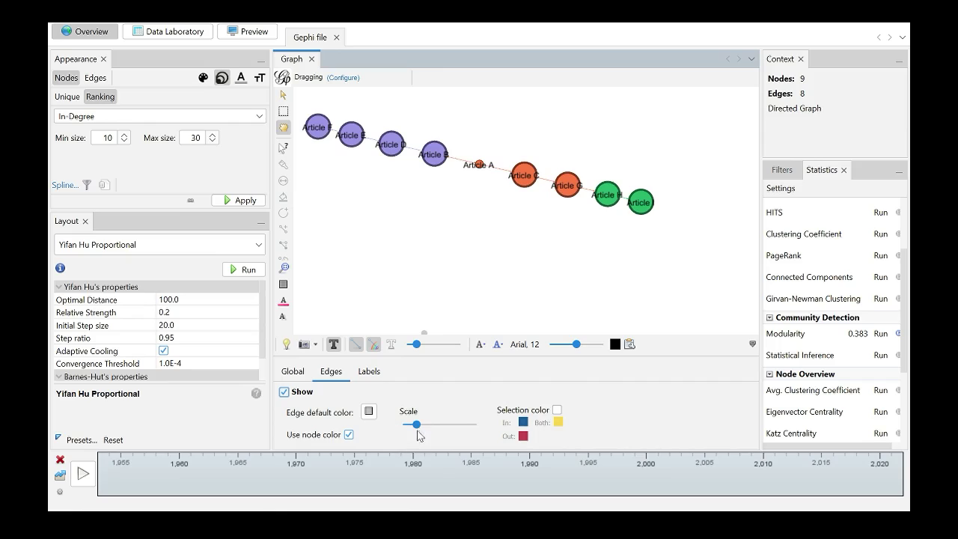
{"action": "left_click_drag", "start_coordinate": [416, 424], "coordinate": [480, 426]}
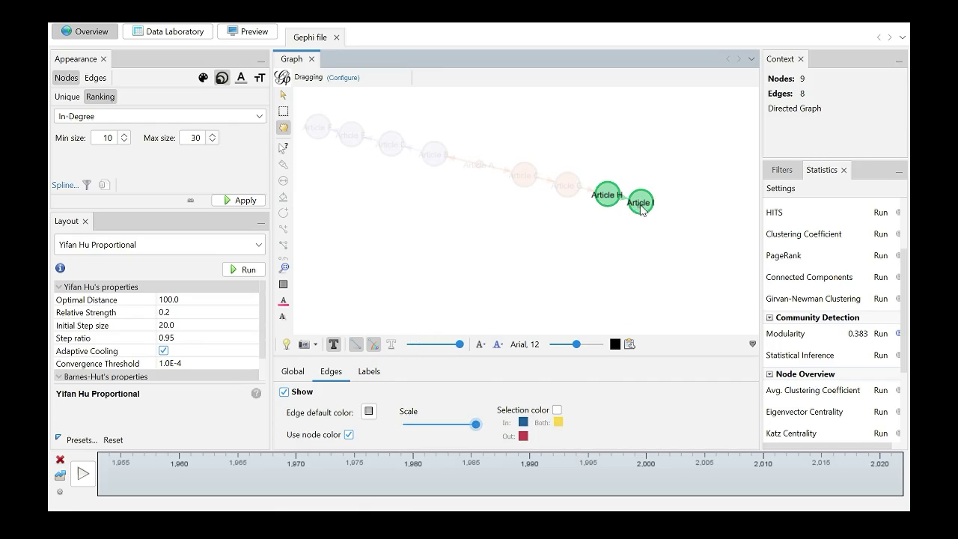
{"action": "left_click_drag", "start_coordinate": [638, 206], "coordinate": [701, 243]}
{"action": "left_click_drag", "start_coordinate": [608, 197], "coordinate": [615, 276]}
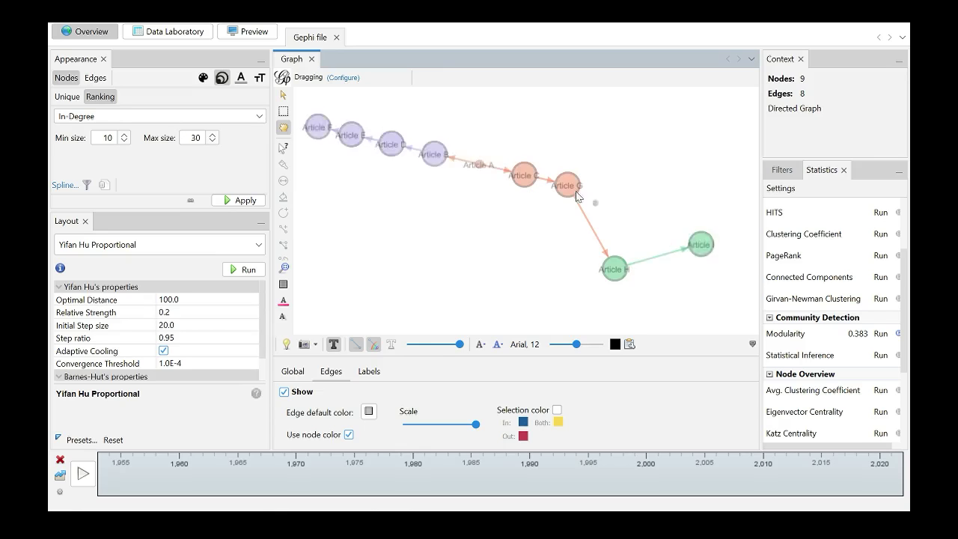
{"action": "left_click_drag", "start_coordinate": [570, 195], "coordinate": [593, 208]}
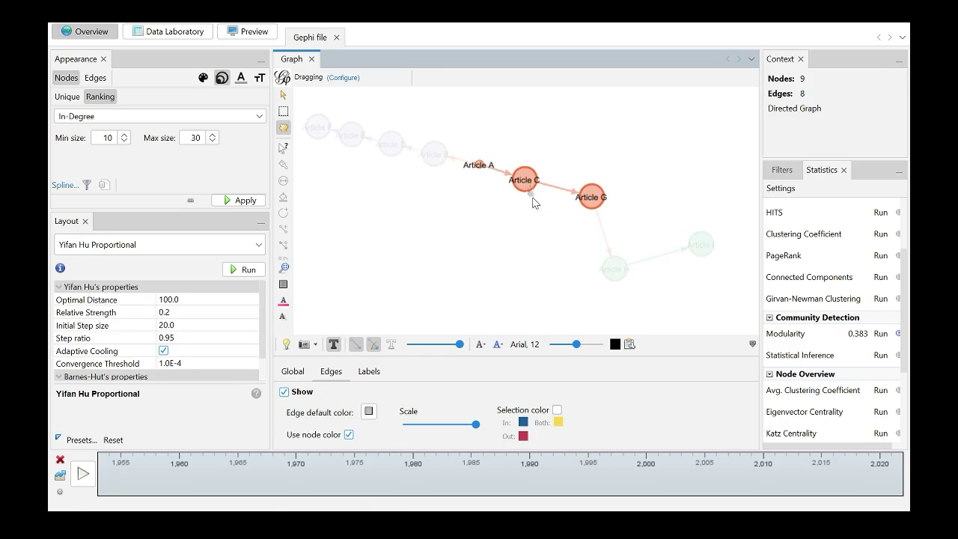
{"action": "left_click_drag", "start_coordinate": [531, 186], "coordinate": [542, 239]}
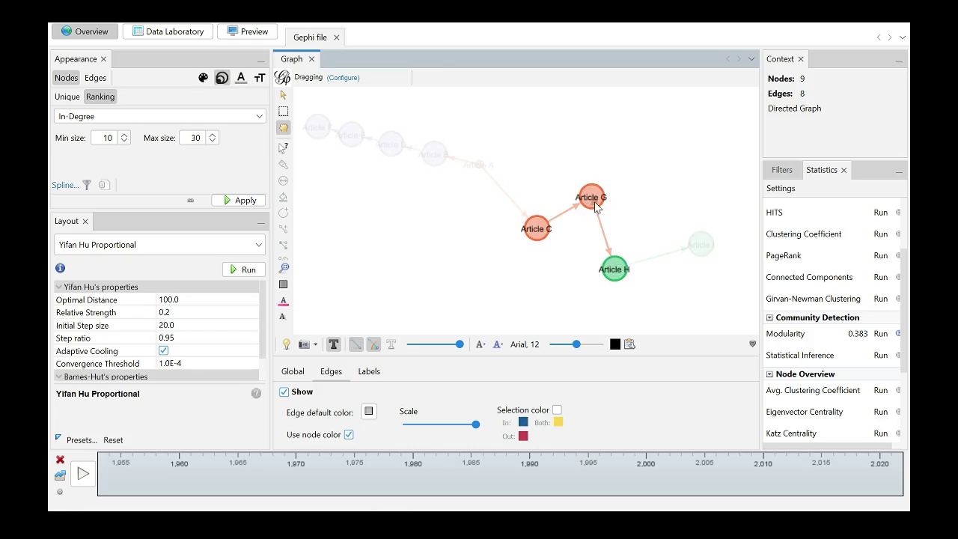
{"action": "left_click_drag", "start_coordinate": [437, 165], "coordinate": [428, 226]}
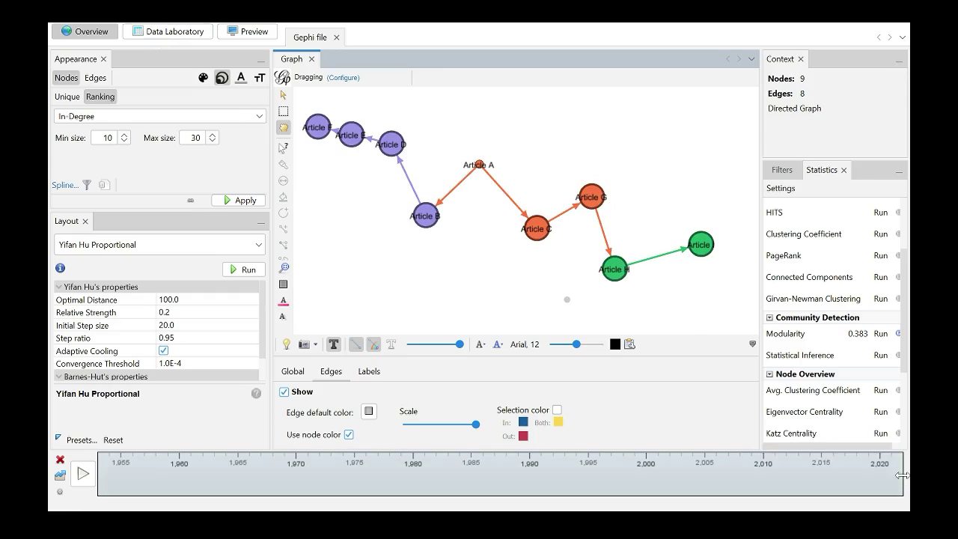
{"action": "mouse_move", "coordinate": [903, 487]}
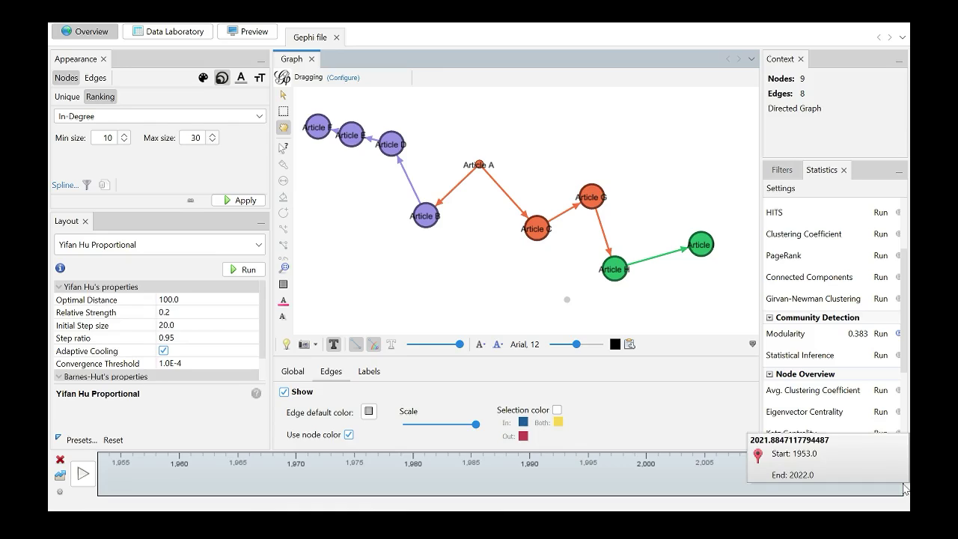
- Enable the timeline at about 1958, then widen it stepwise to 1980, 2003 and 2022
{"action": "left_click", "coordinate": [802, 475]}
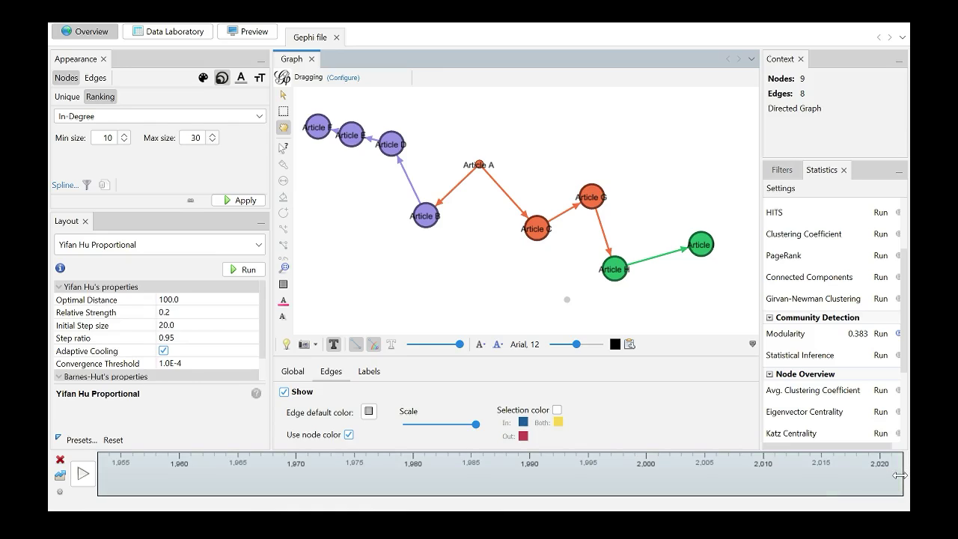
{"action": "left_click_drag", "start_coordinate": [899, 475], "coordinate": [163, 464]}
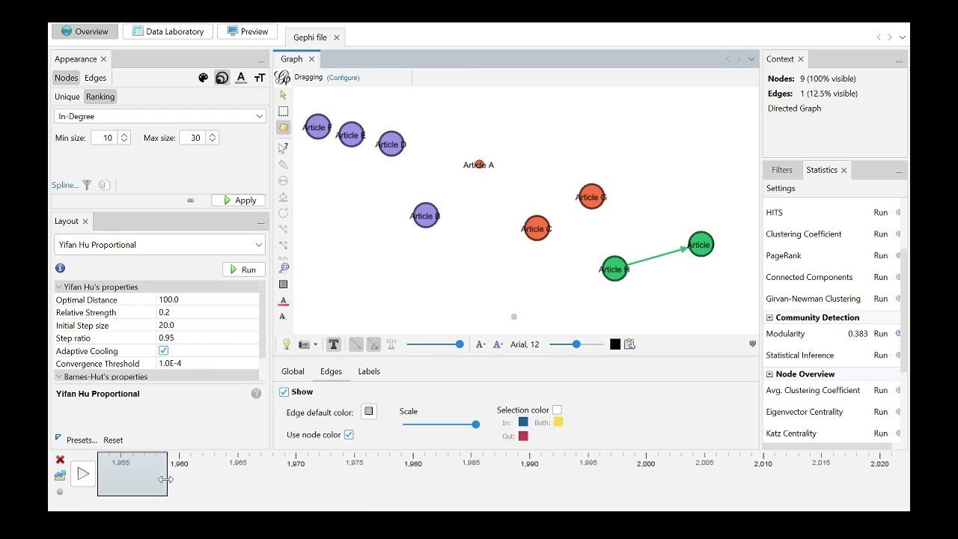
{"action": "left_click_drag", "start_coordinate": [167, 473], "coordinate": [440, 474]}
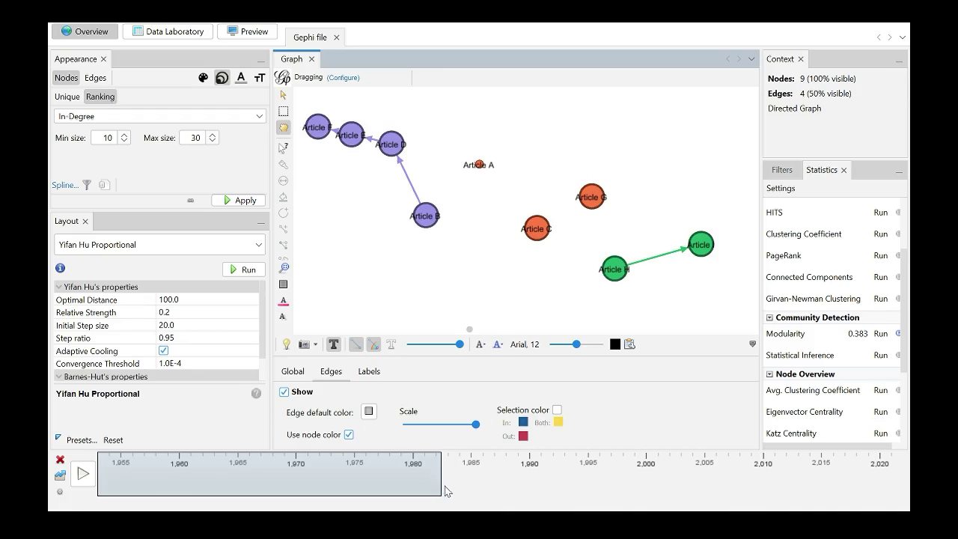
{"action": "left_click_drag", "start_coordinate": [438, 486], "coordinate": [677, 488]}
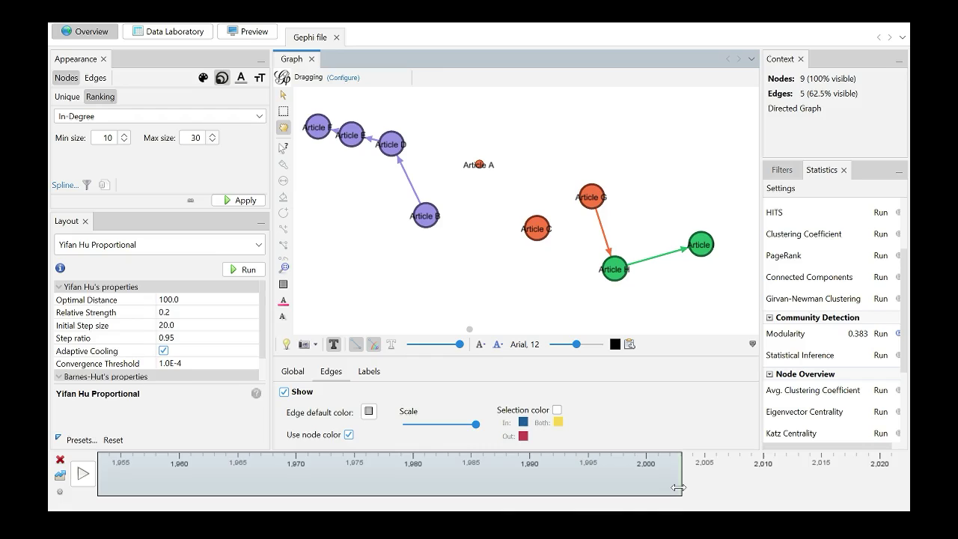
{"action": "left_click_drag", "start_coordinate": [678, 466], "coordinate": [904, 479]}
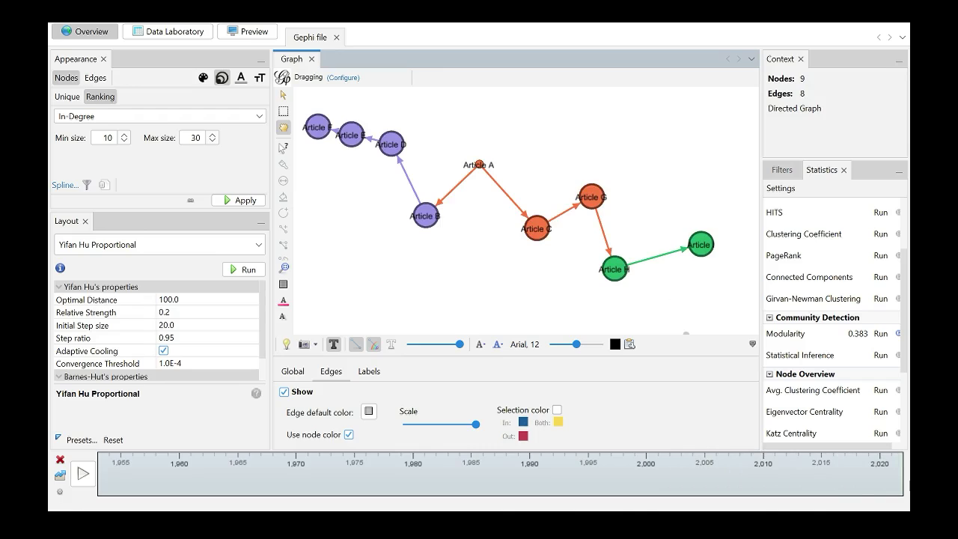